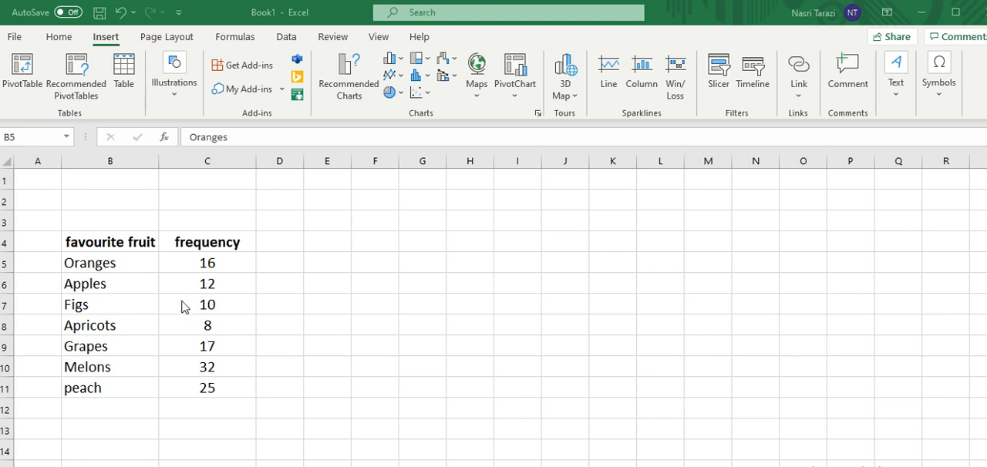
Sort the fruit table B4:C11 by the frequency column from smallest to largest, treating the first row as headers.
click(100, 246)
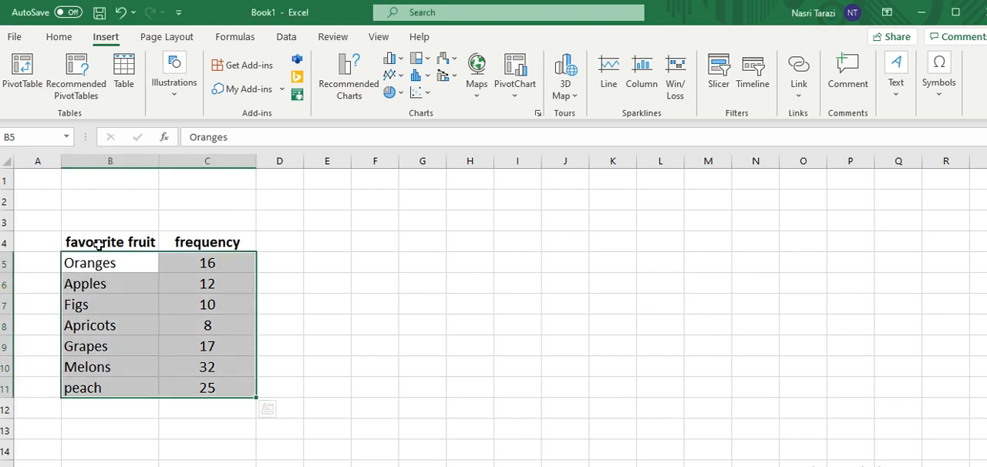
drag(98, 240, 196, 383)
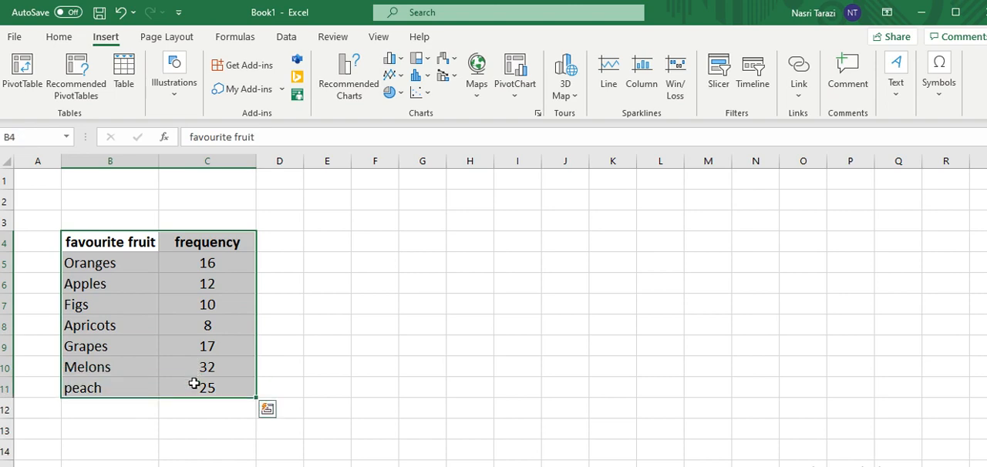
click(15, 37)
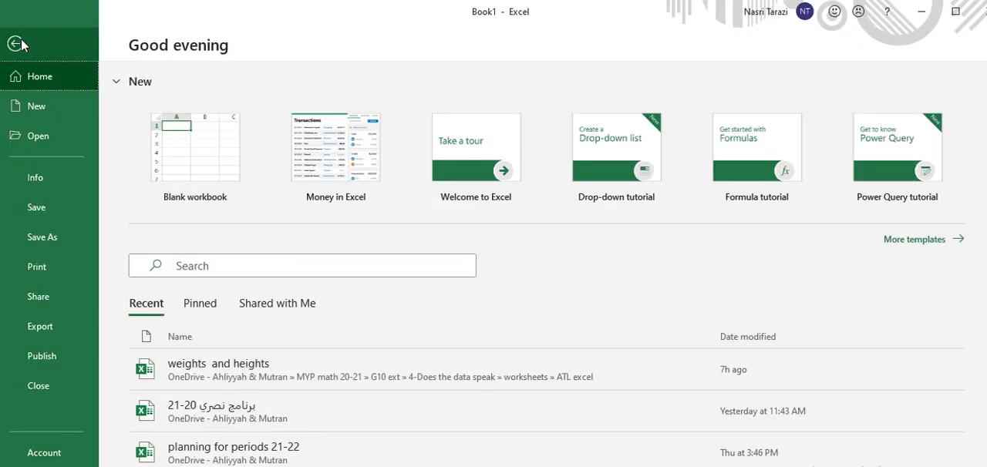
click(20, 43)
click(53, 39)
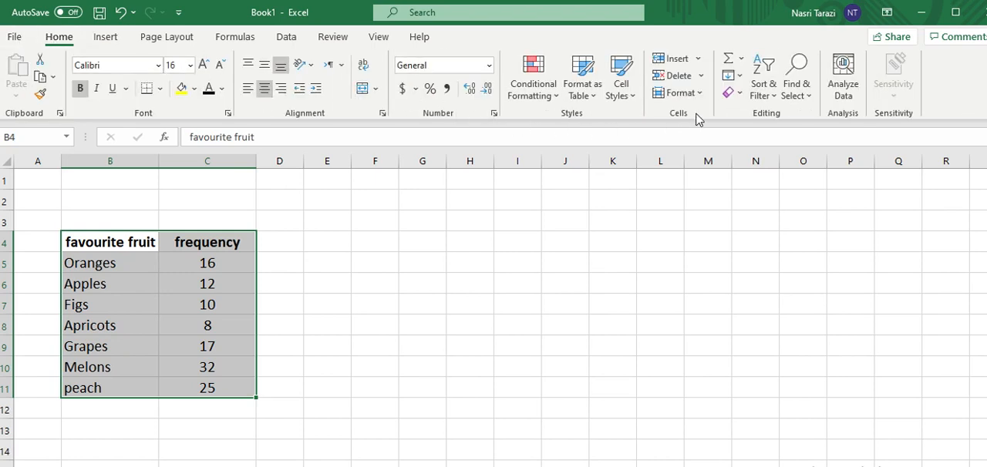
click(764, 94)
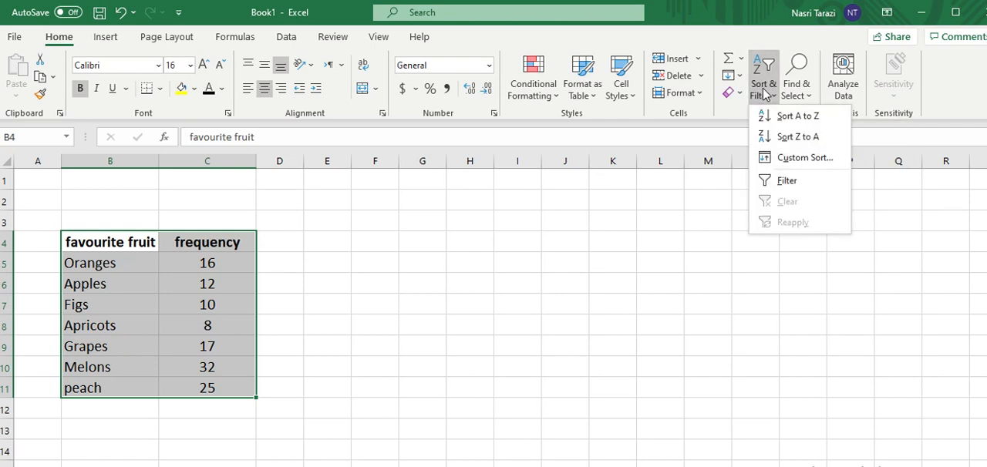
click(783, 158)
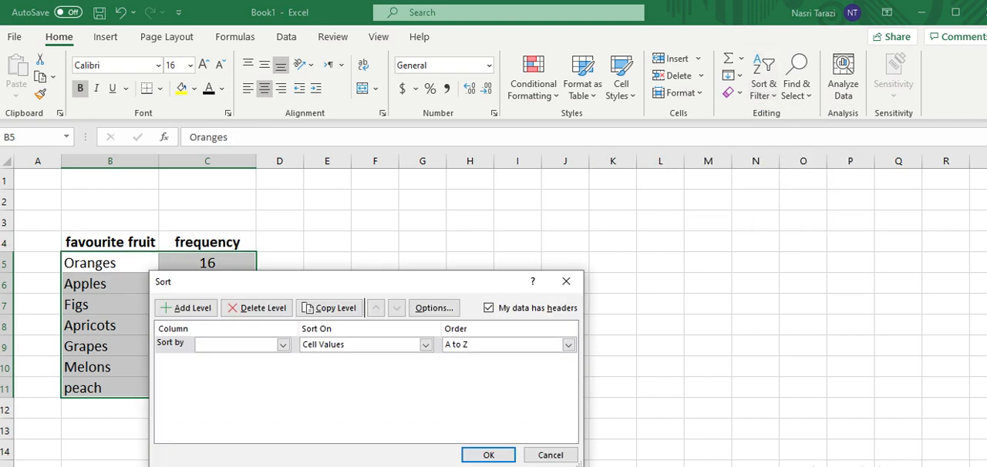
drag(322, 282, 487, 243)
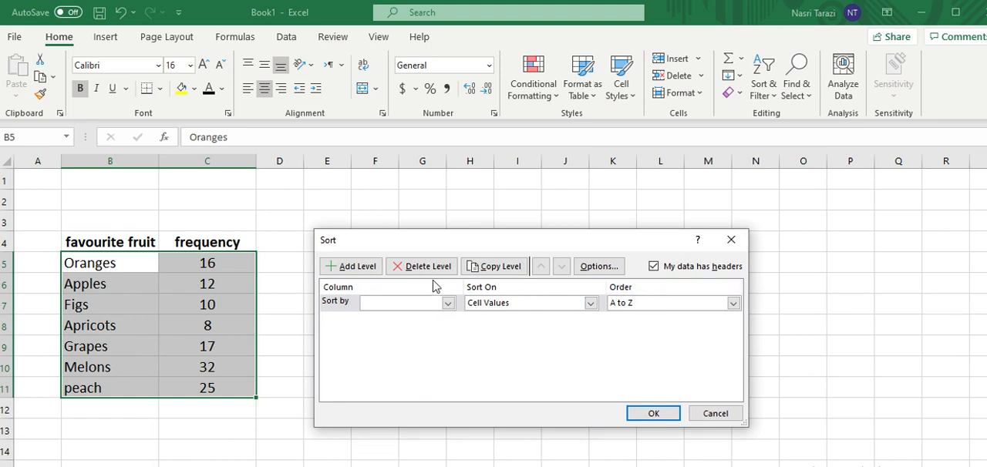
click(654, 267)
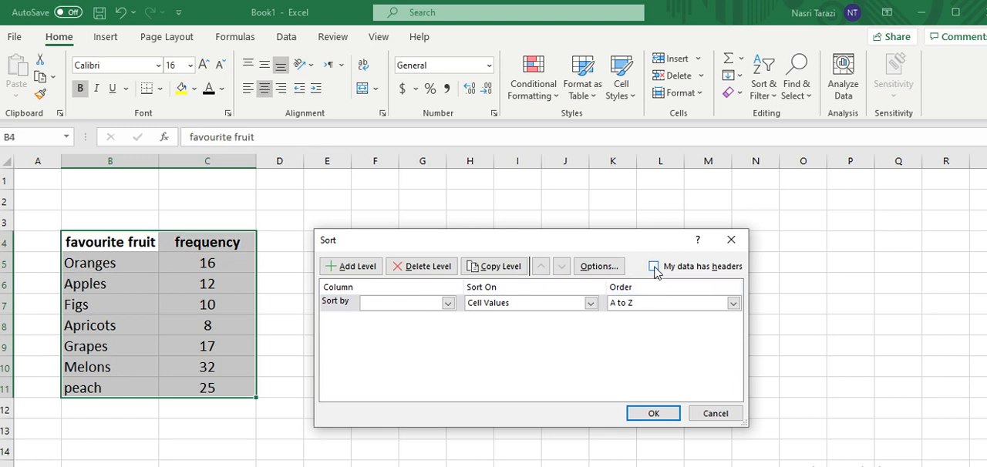
click(654, 267)
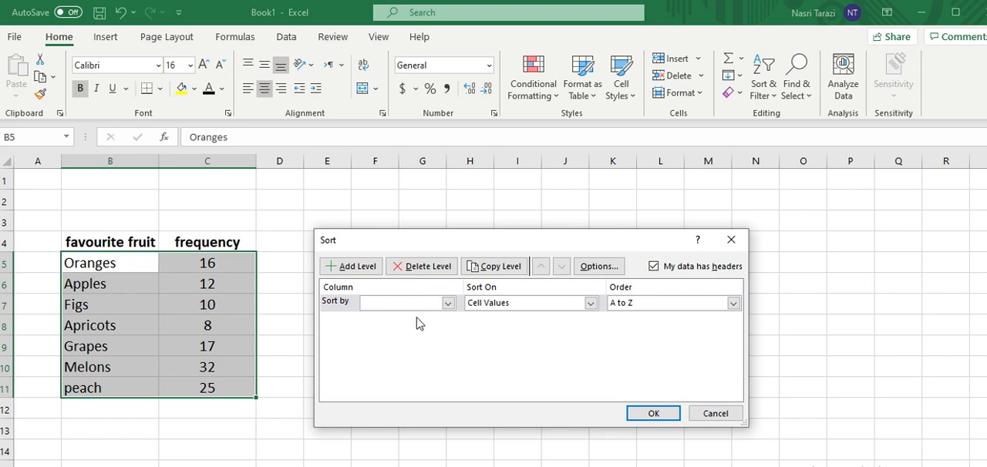
click(447, 303)
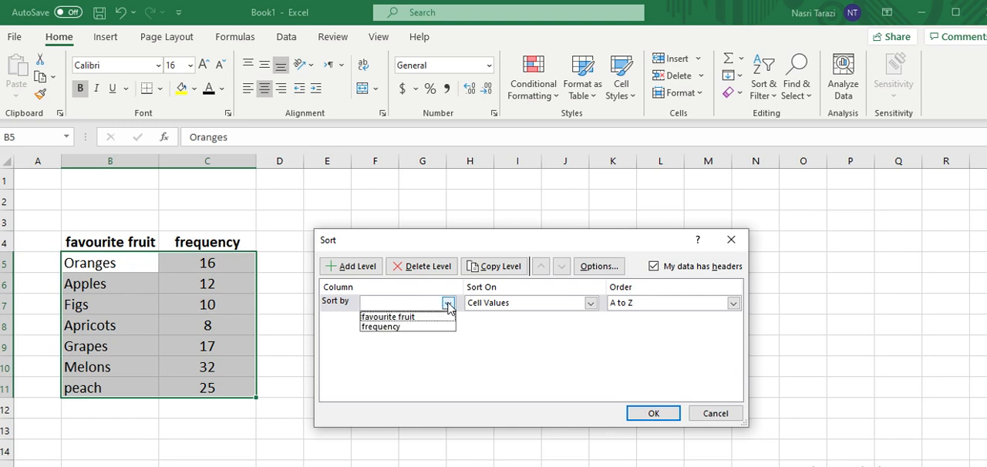
click(422, 329)
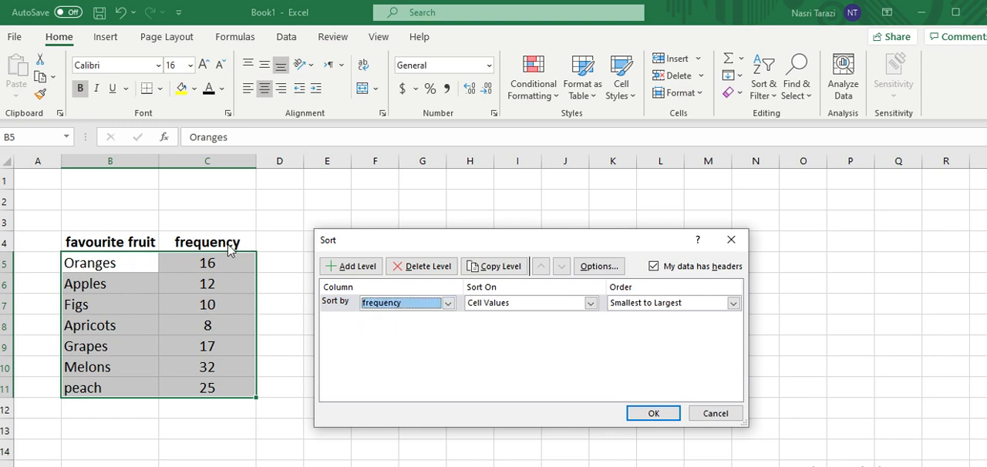
click(652, 416)
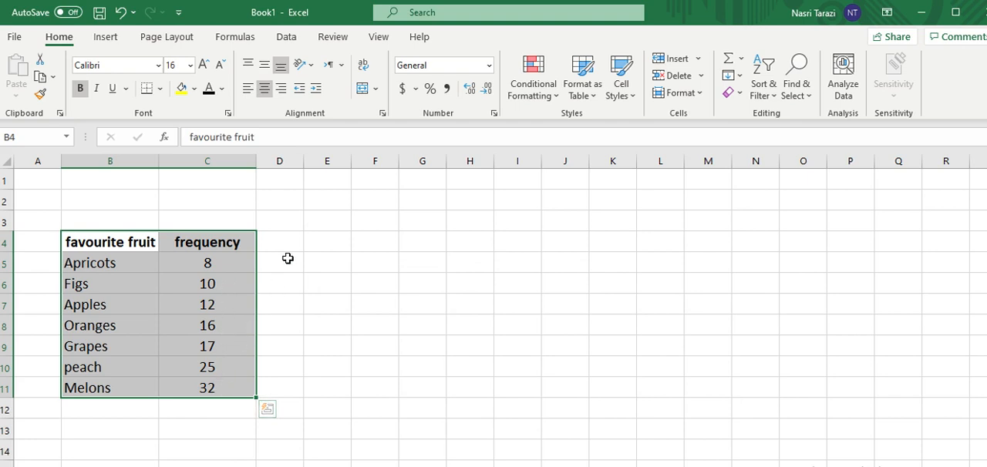
Undo the ascending frequency sort and deselect the table.
key(ctrl+z)
click(321, 299)
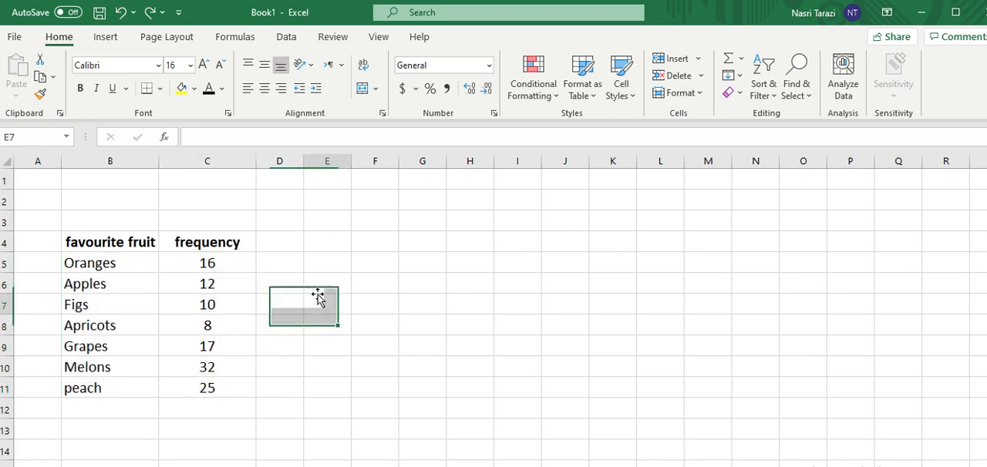
Custom-sort the data rows B5:C11 without headers by the cell values of Column C, from largest to smallest.
drag(81, 262, 208, 382)
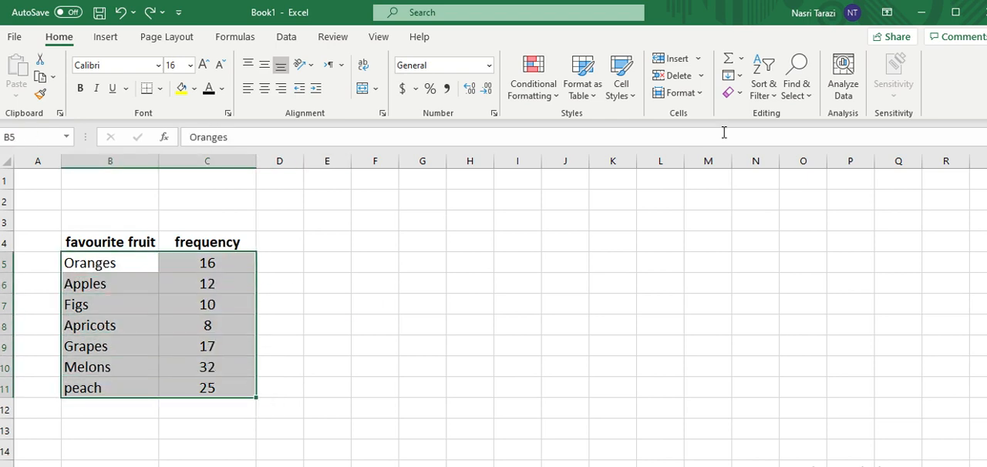
click(765, 81)
click(781, 158)
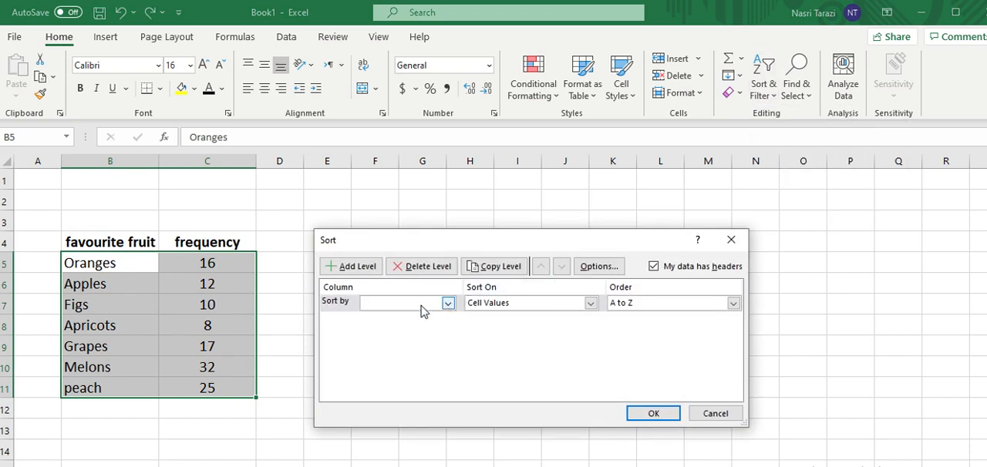
click(448, 304)
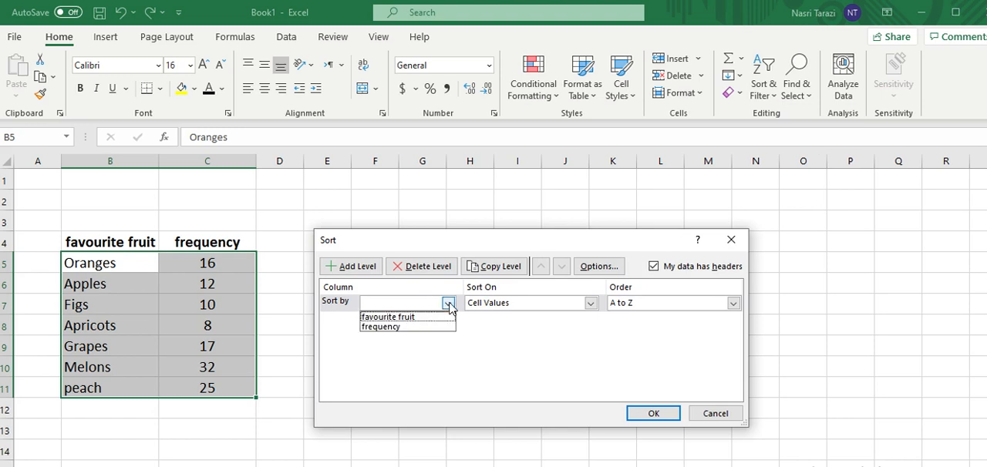
click(447, 303)
click(654, 266)
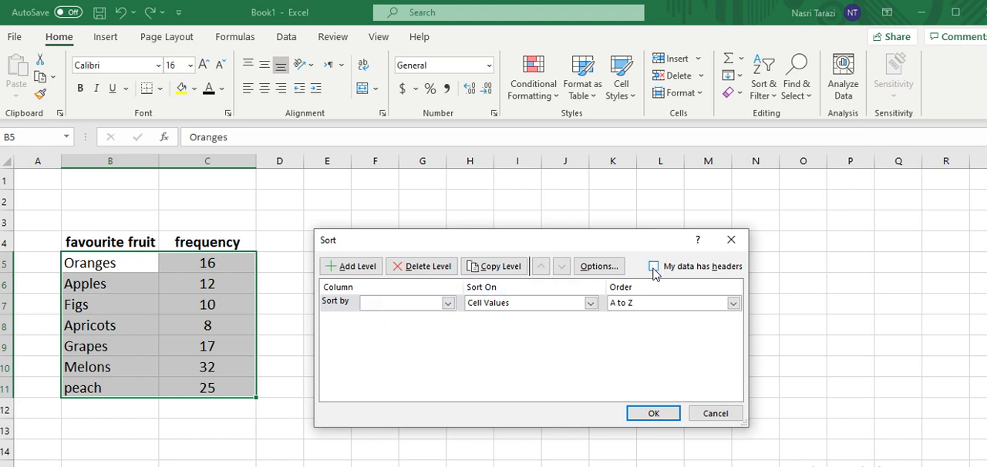
click(448, 304)
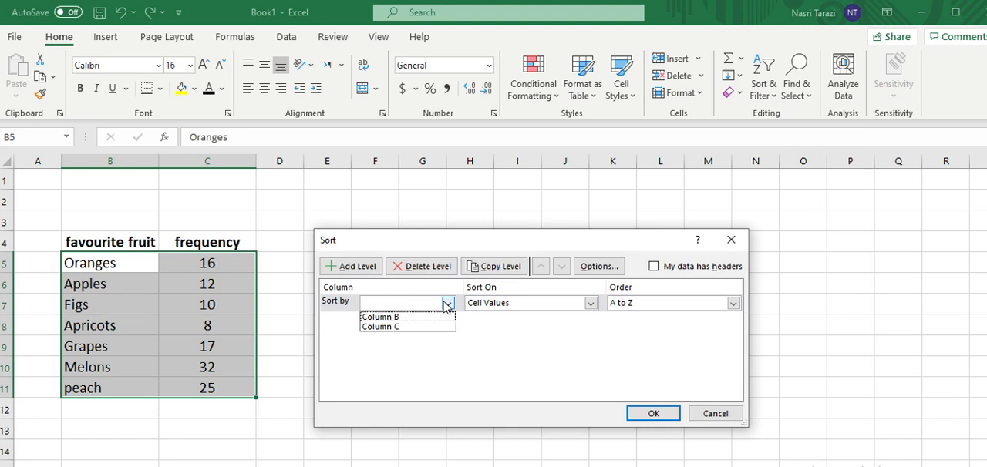
click(407, 327)
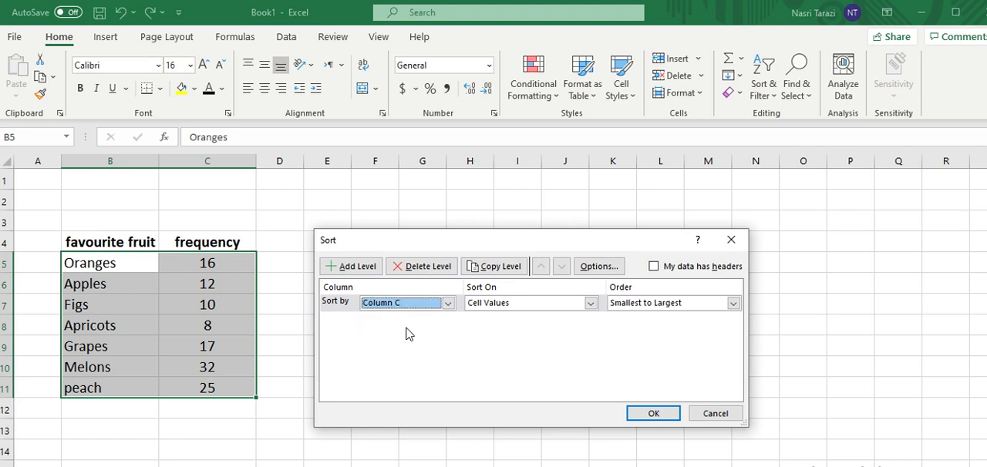
click(733, 304)
click(680, 327)
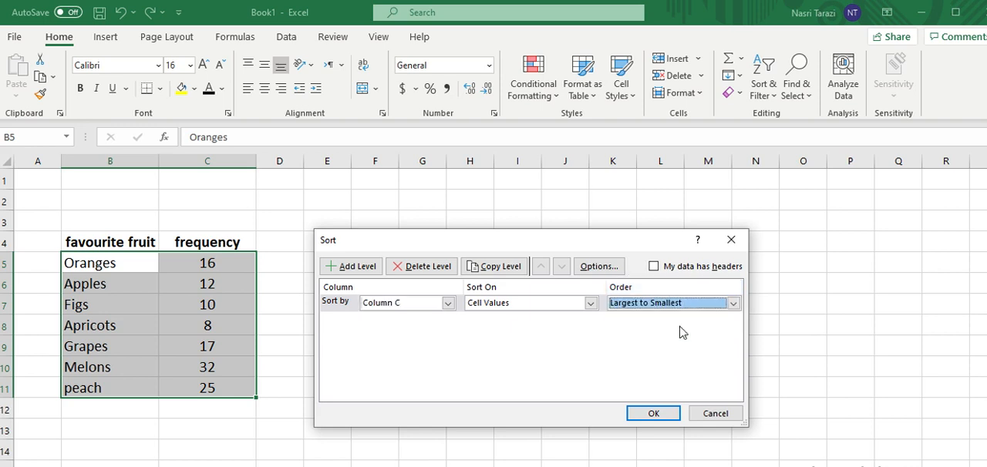
click(652, 413)
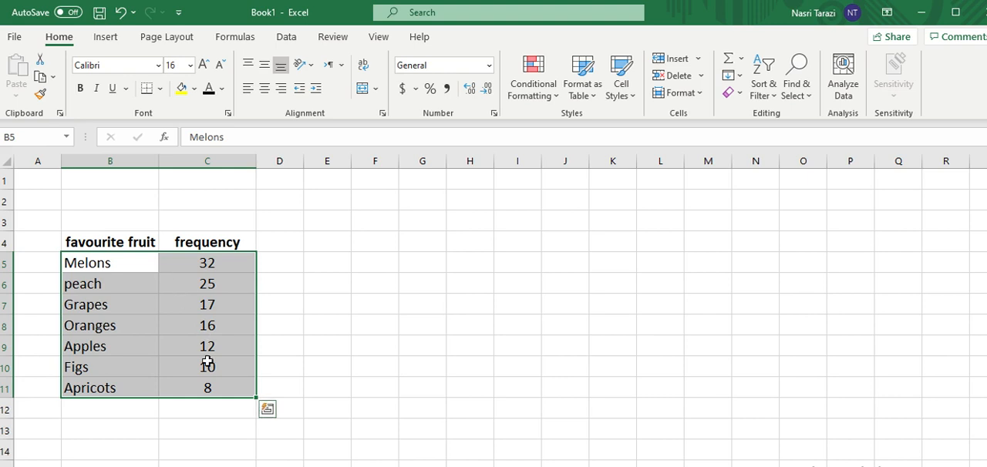
Total the frequencies in cell C13 with the formula =SUM(C5:C11).
click(202, 409)
click(190, 429)
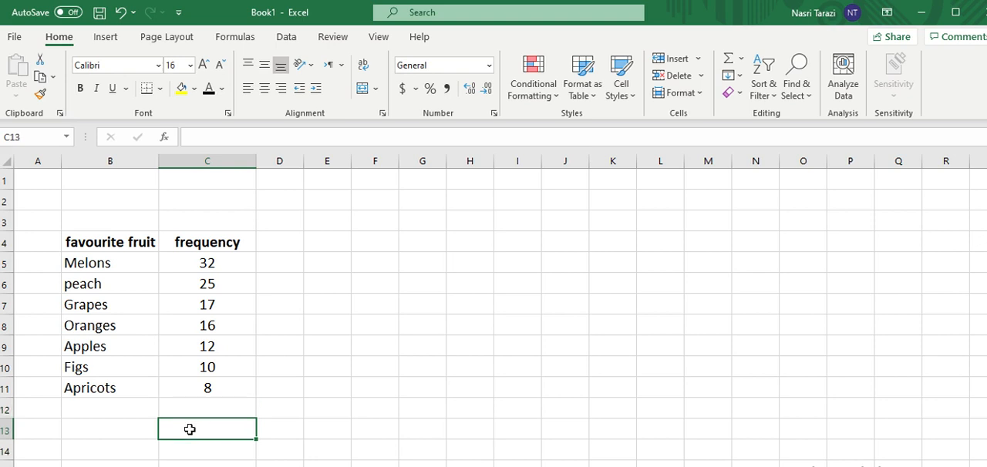
click(740, 64)
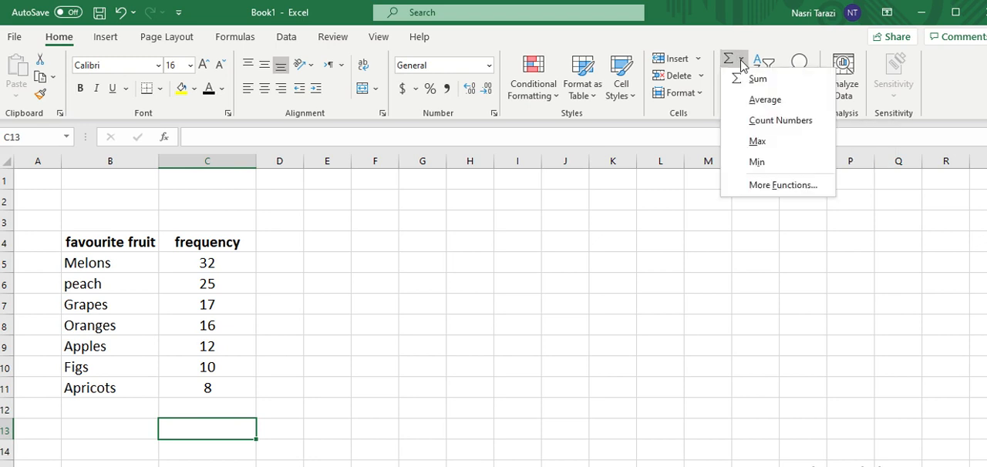
click(755, 78)
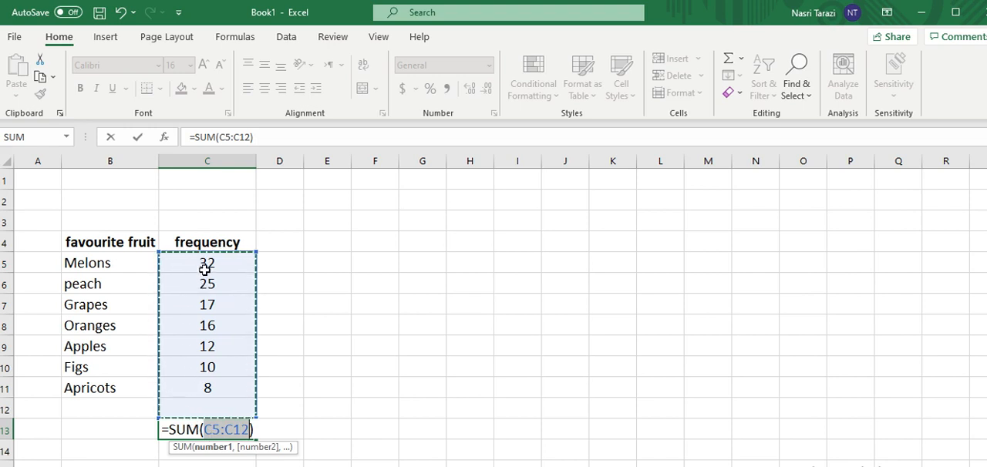
drag(198, 262, 198, 287)
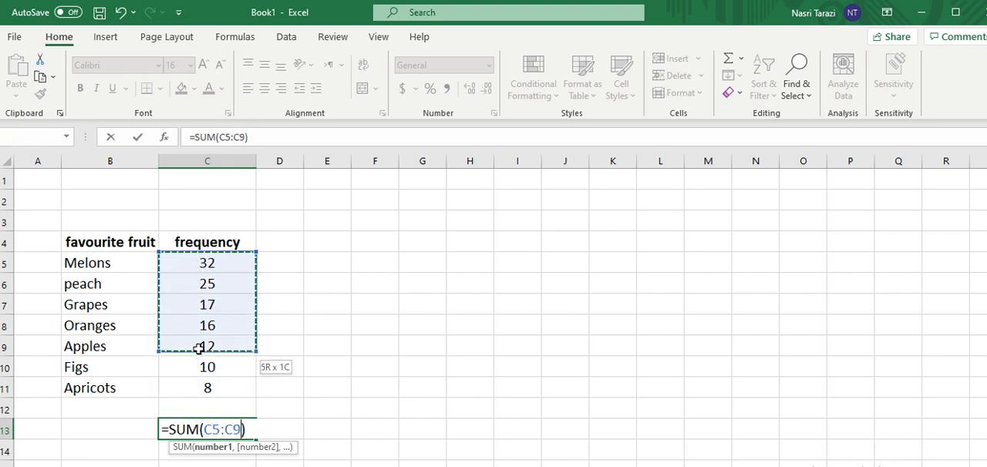
drag(199, 384, 199, 383)
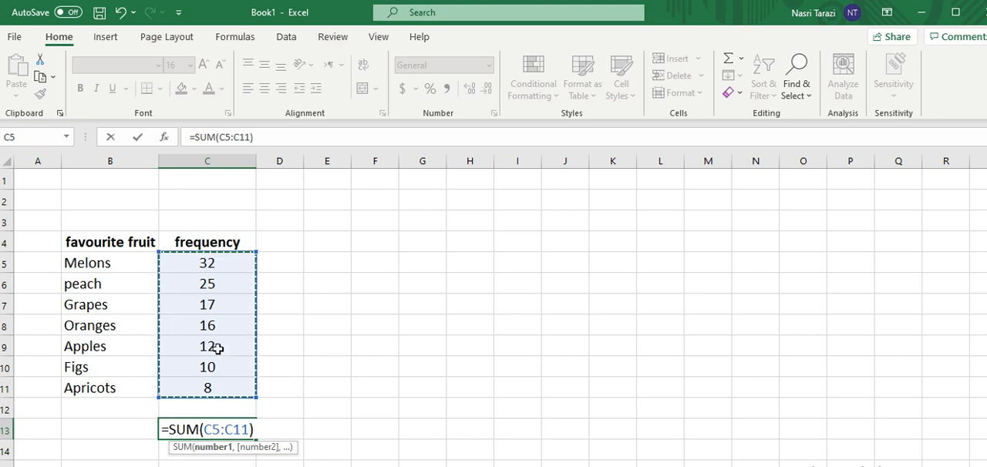
key(Return)
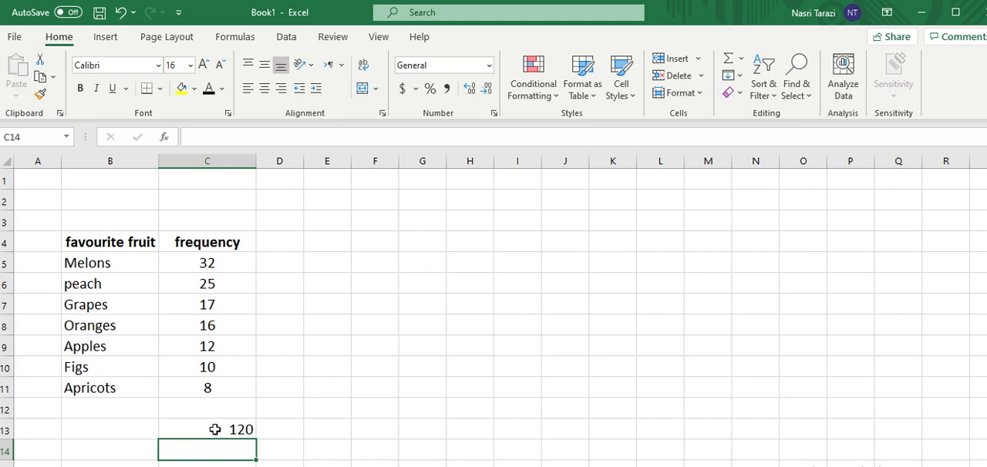
Insert a 2-D clustered column chart from the fruit names and frequencies in B5:C11.
drag(90, 262, 193, 382)
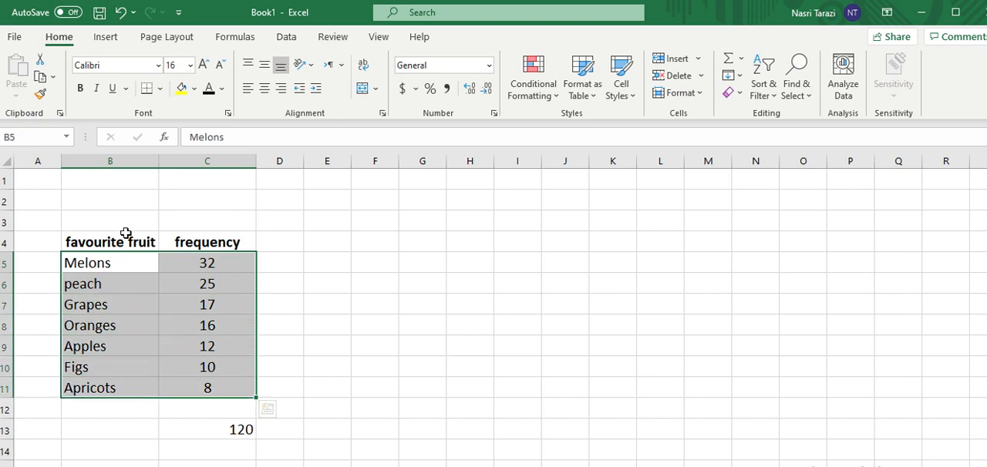
click(108, 37)
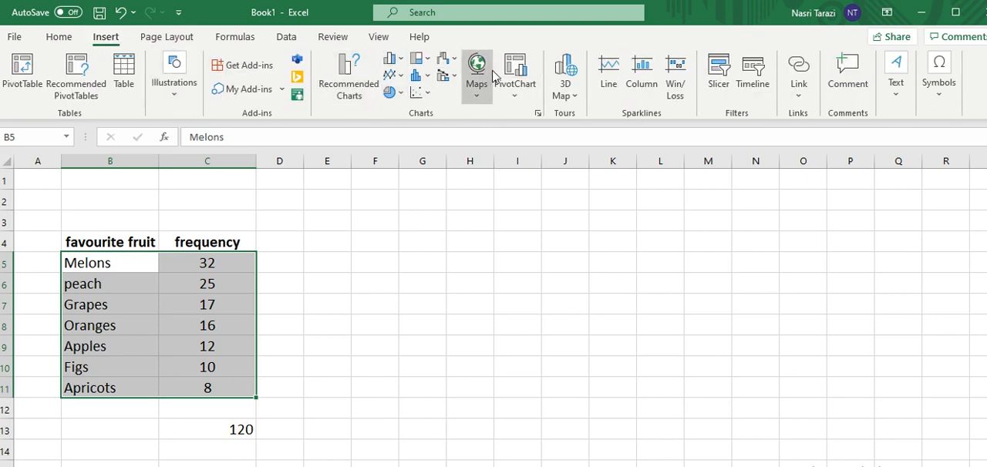
click(398, 62)
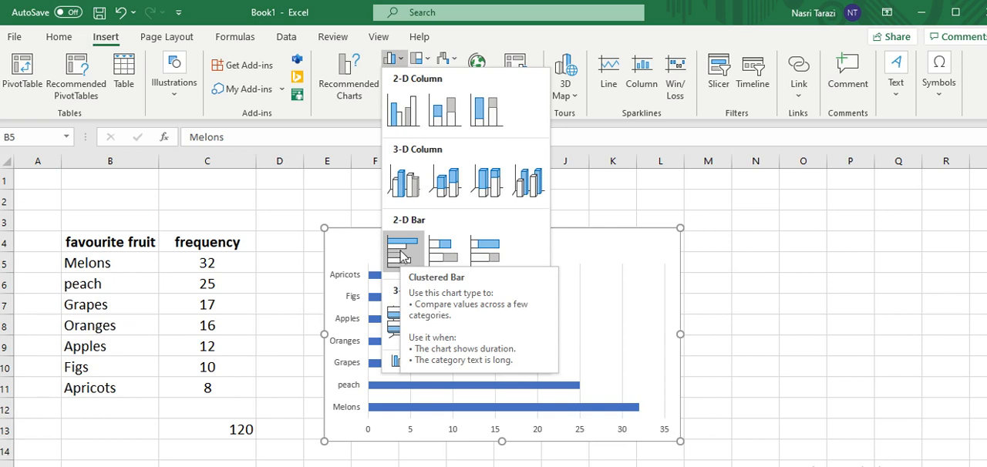
click(413, 113)
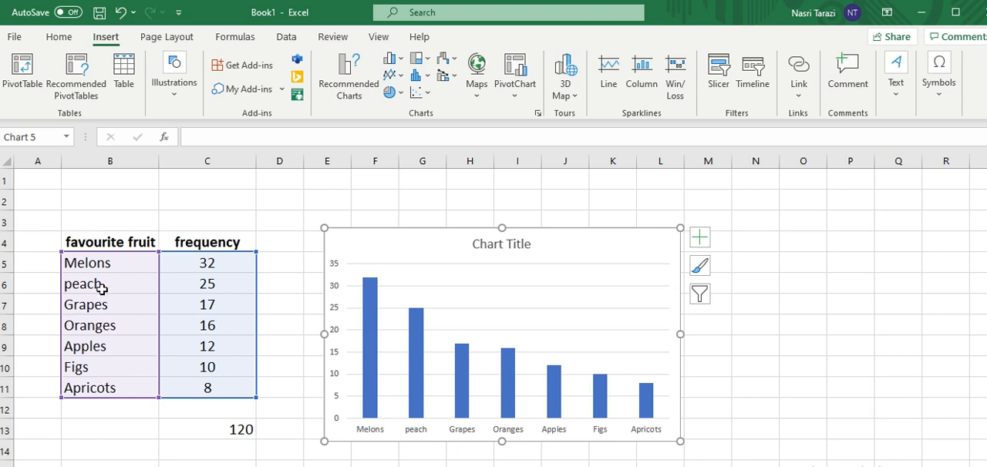
Replace the column chart's placeholder title with "Favourite Fruit".
click(502, 245)
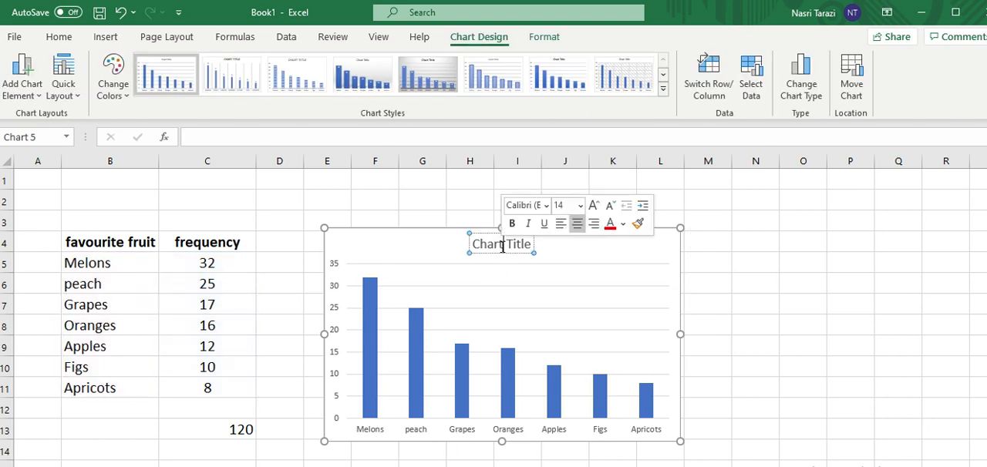
triple_click(502, 245)
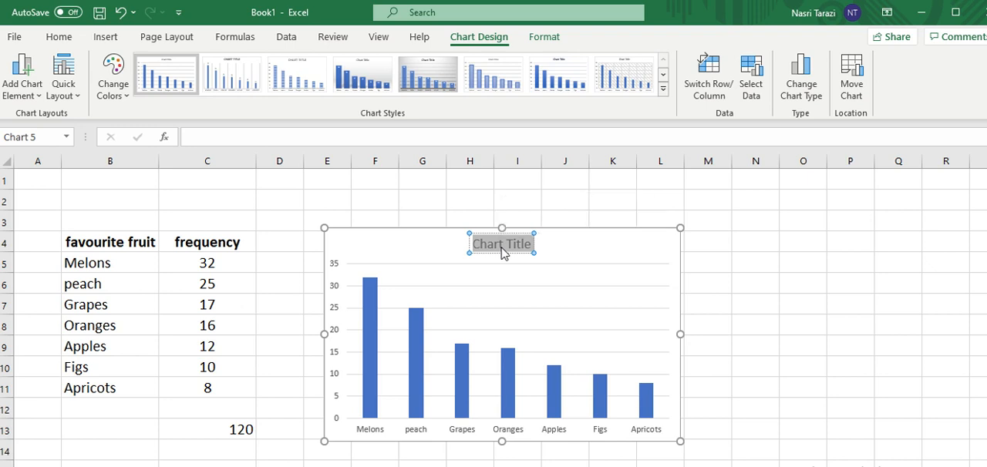
text(Fr)
text(vo)
text(urit)
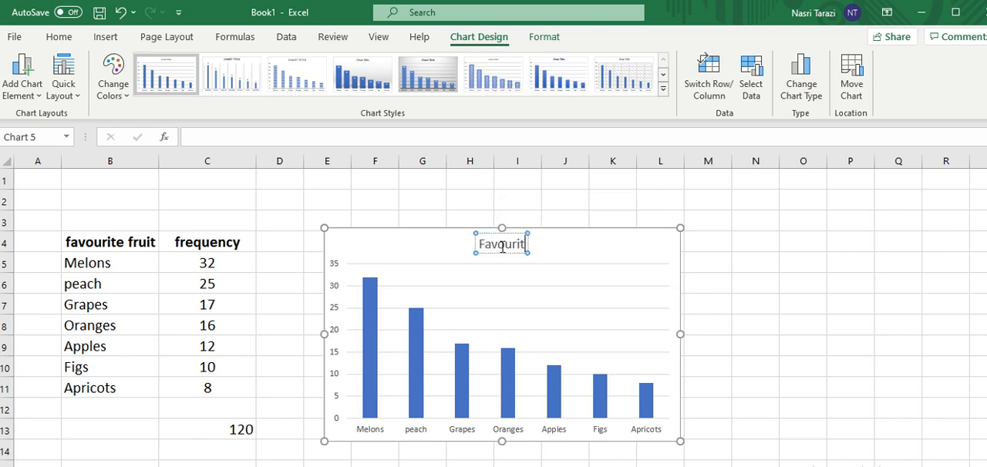
text(e Fruit)
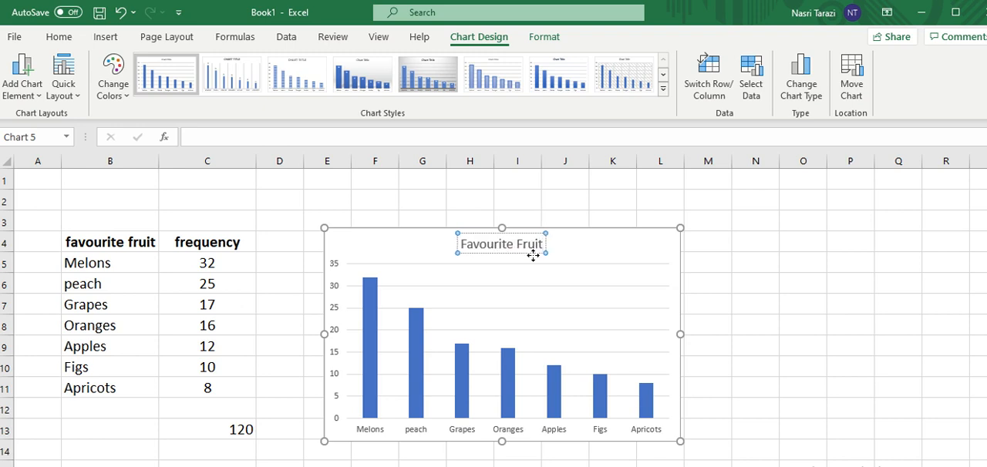
Apply the chart style with a hatched plot background and light gridlines to the column chart.
click(590, 259)
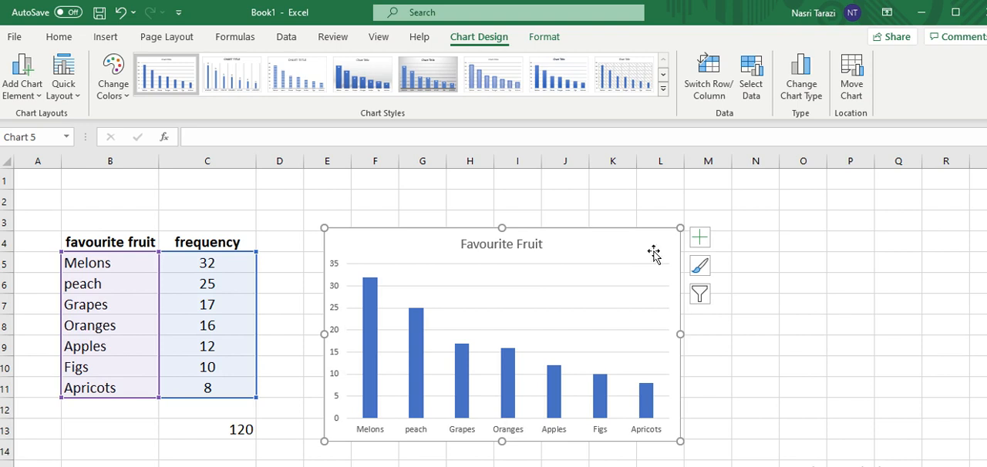
click(700, 266)
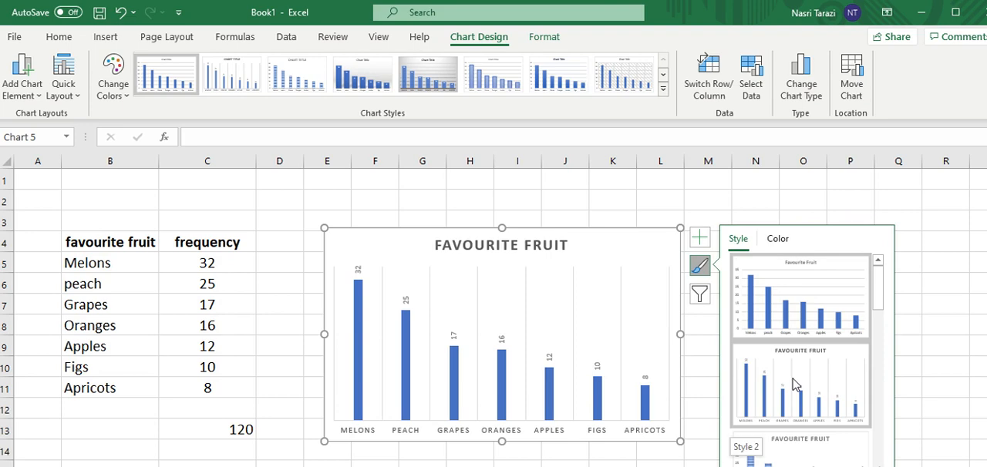
scroll(794, 385, down, 1)
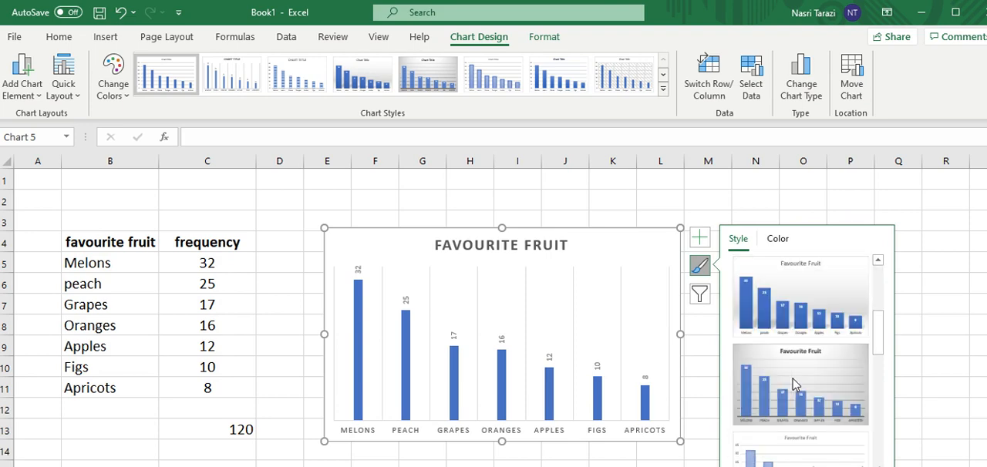
click(794, 385)
scroll(794, 385, down, 1)
click(797, 391)
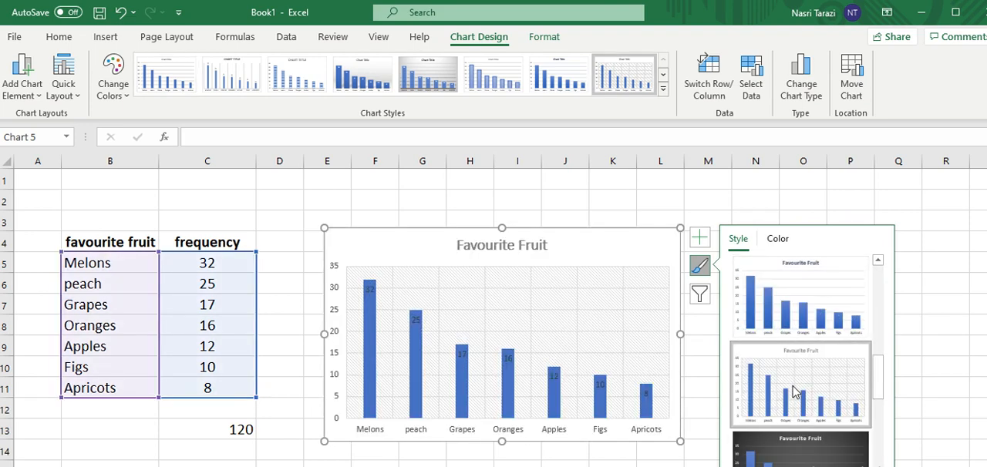
Recolour the column chart with the monochromatic blue palette that runs from light to dark.
click(779, 239)
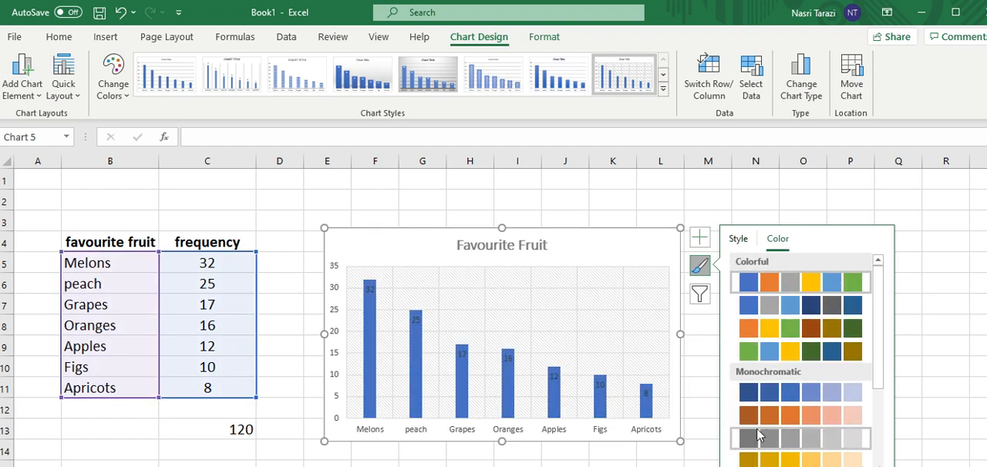
click(777, 417)
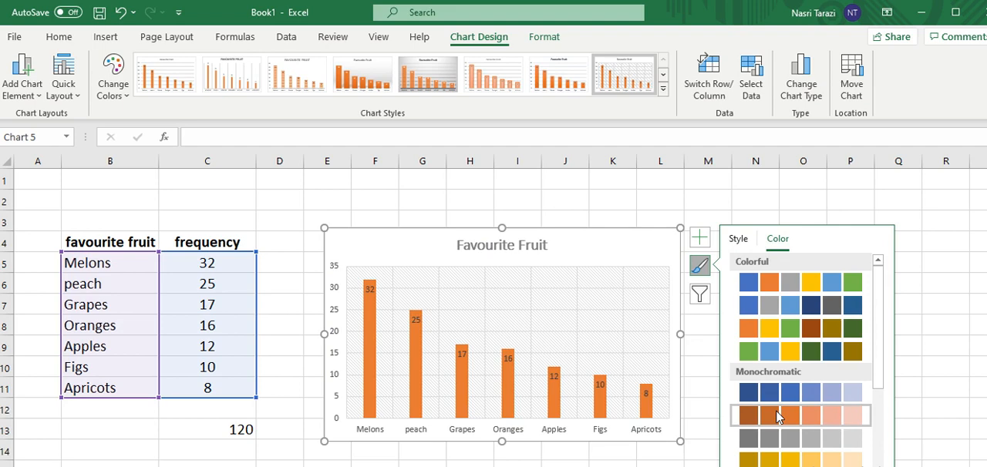
scroll(779, 420, down, 3)
click(810, 420)
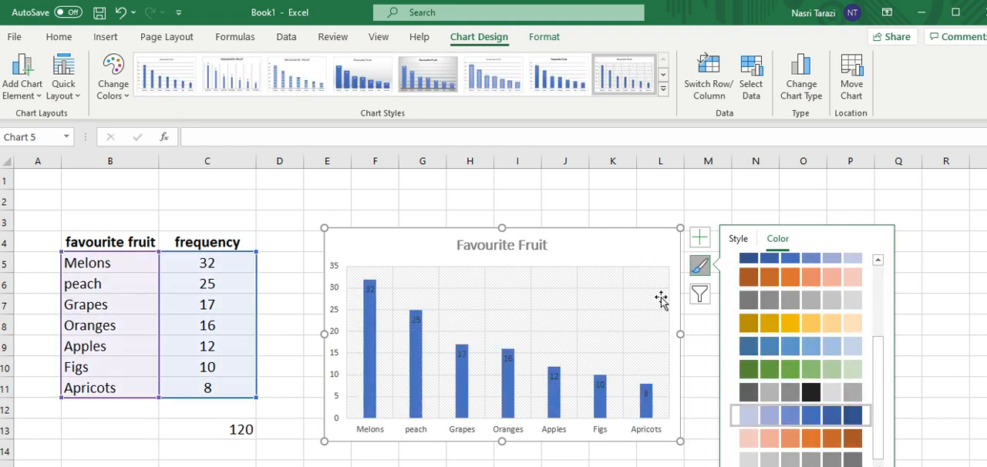
Try hiding all the chart's axes and then only the primary horizontal axis, restoring them each time.
click(699, 239)
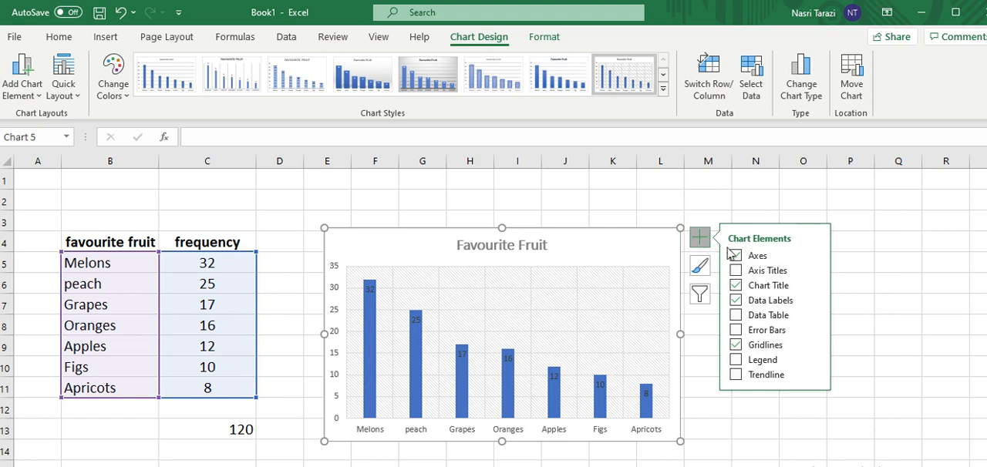
click(736, 256)
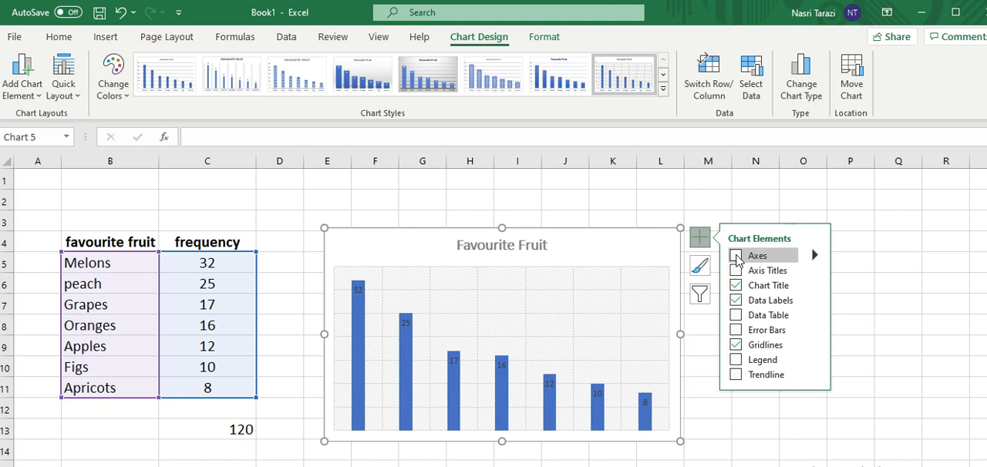
click(736, 258)
click(814, 256)
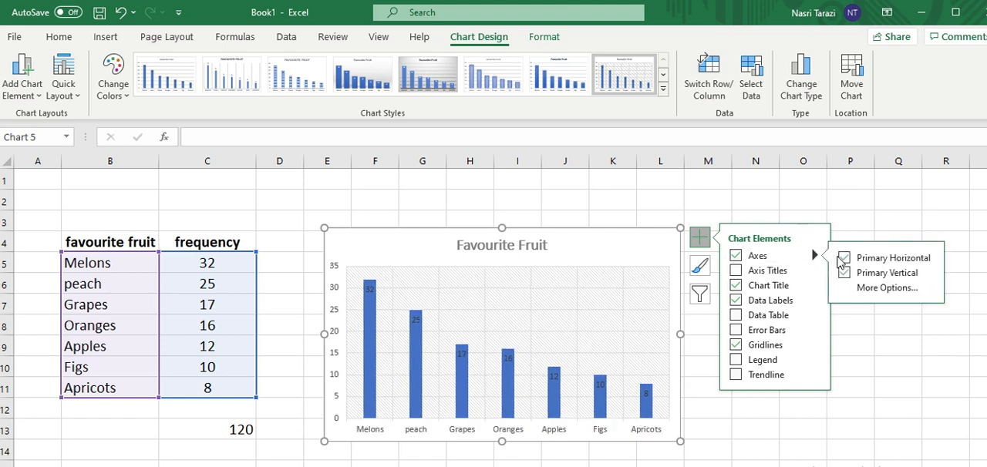
click(844, 259)
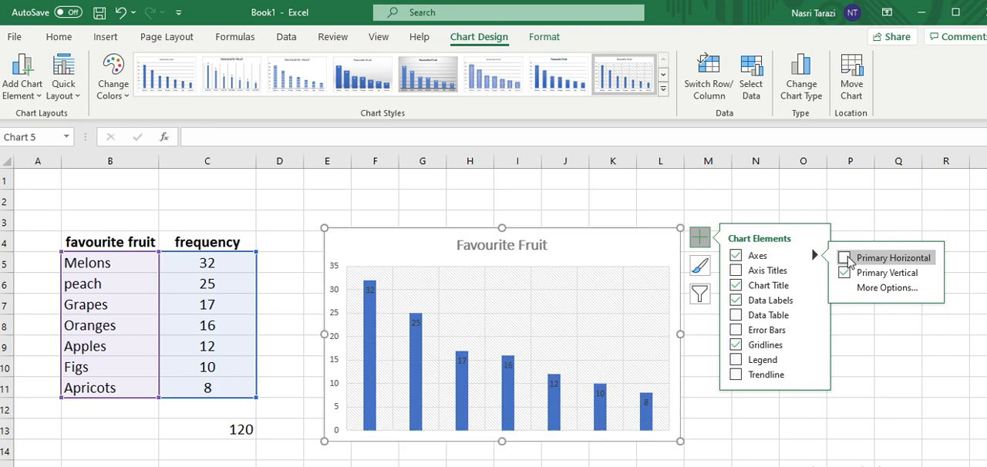
click(844, 258)
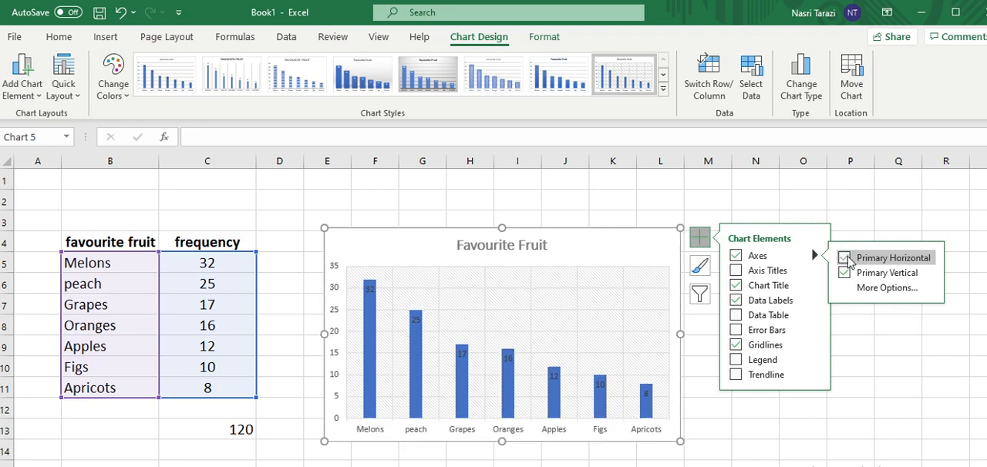
Add axis titles to the column chart, naming the vertical axis "Frequency" and the horizontal axis "Fruit".
click(736, 274)
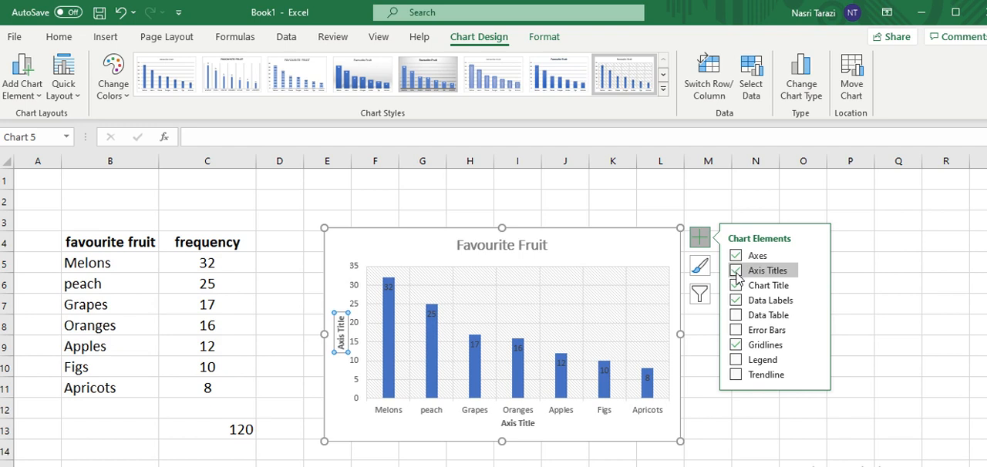
triple_click(343, 347)
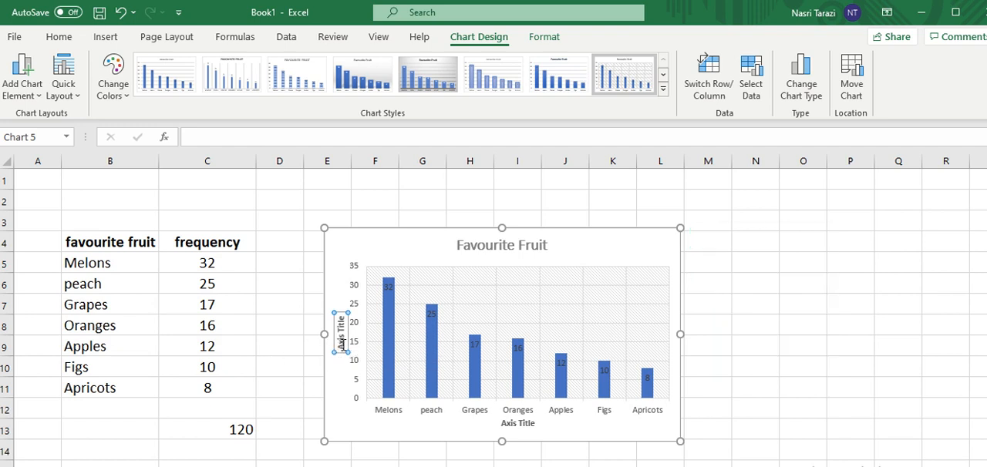
text(Fre)
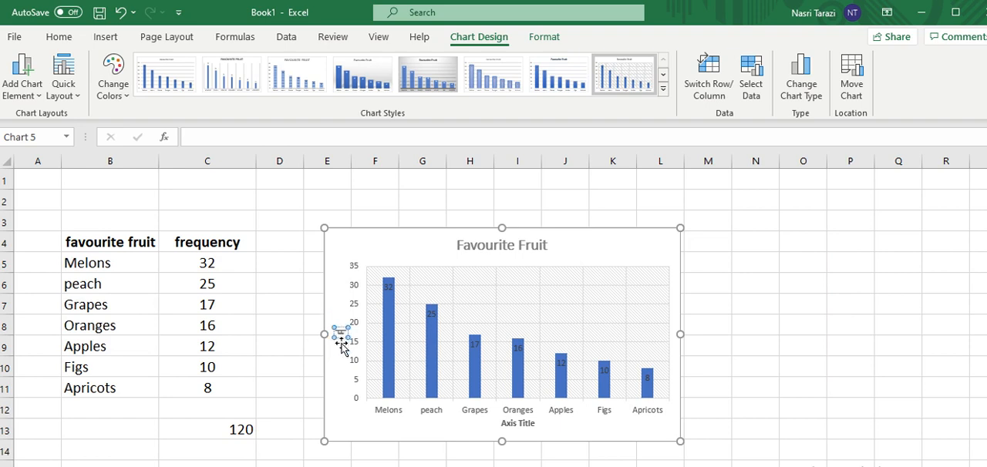
text(quency)
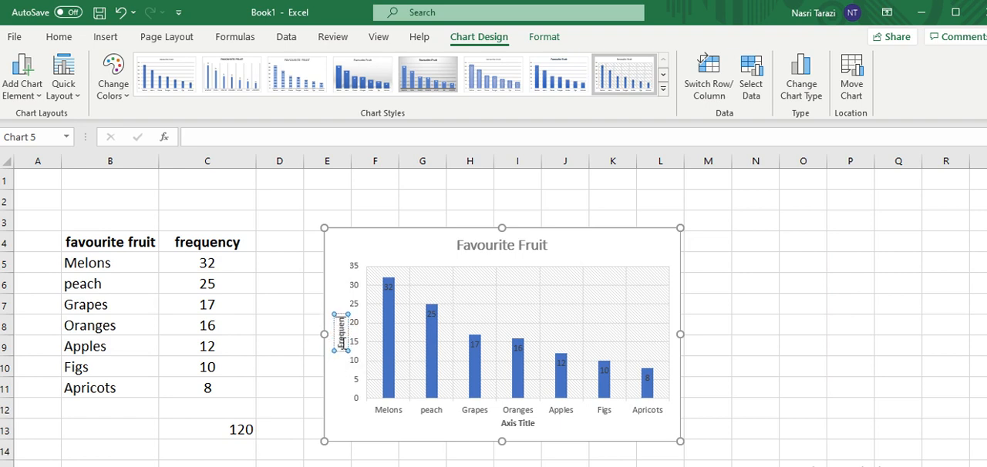
double_click(514, 423)
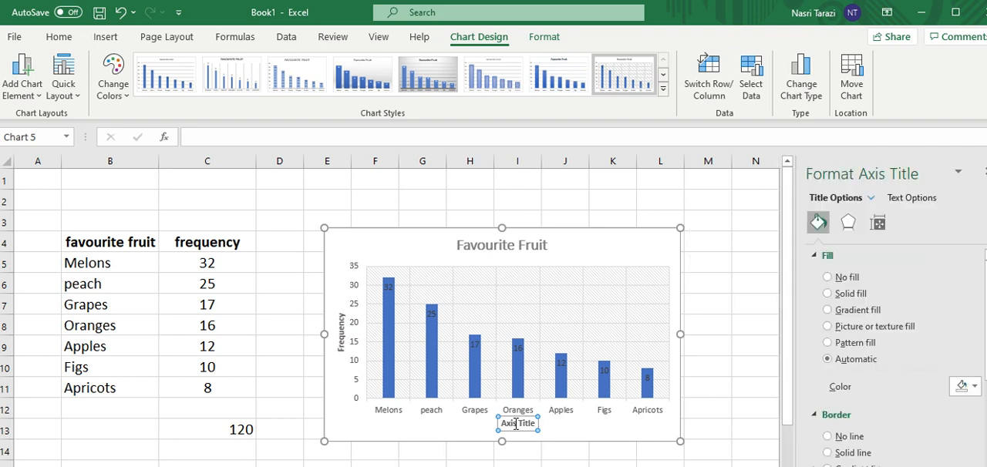
triple_click(515, 423)
text(Fruit)
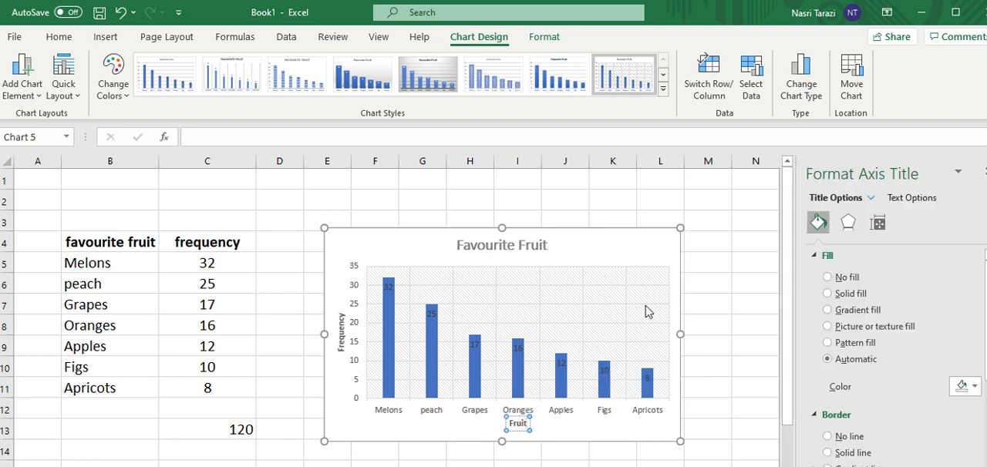
click(730, 276)
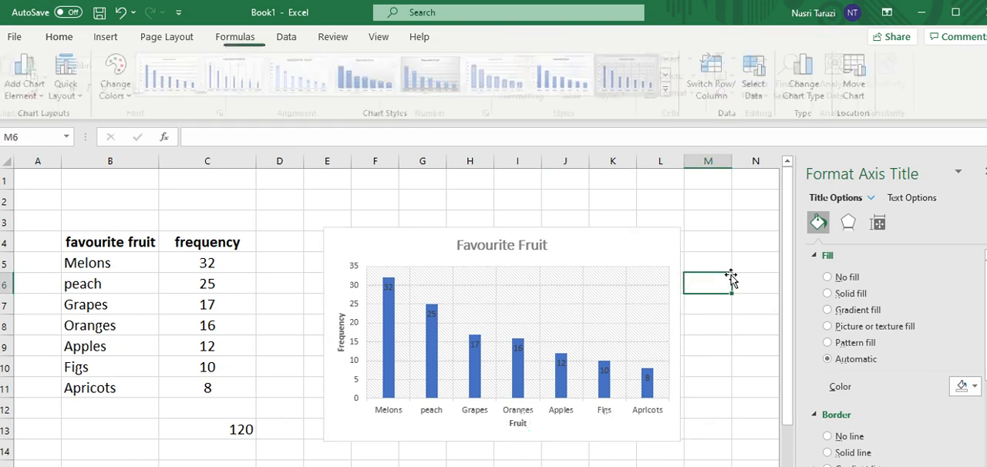
Try adding a legend to the column chart and remove it again.
click(668, 301)
click(701, 242)
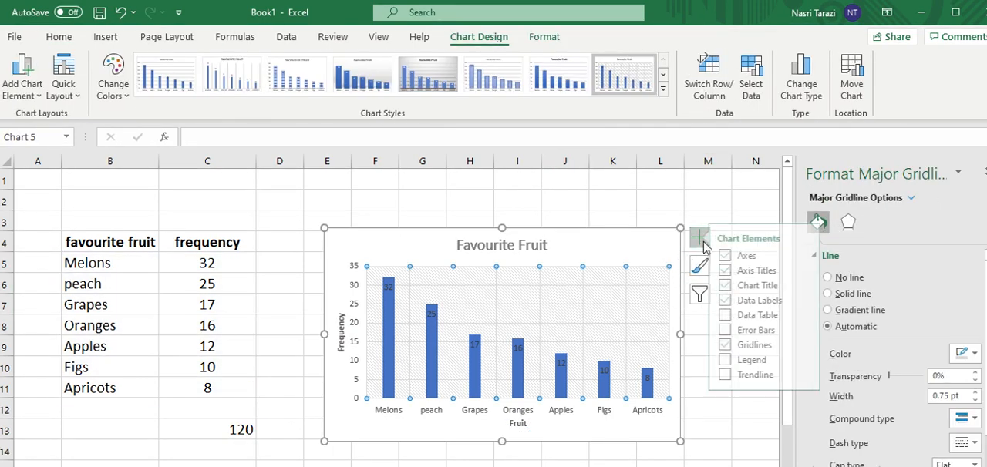
click(736, 359)
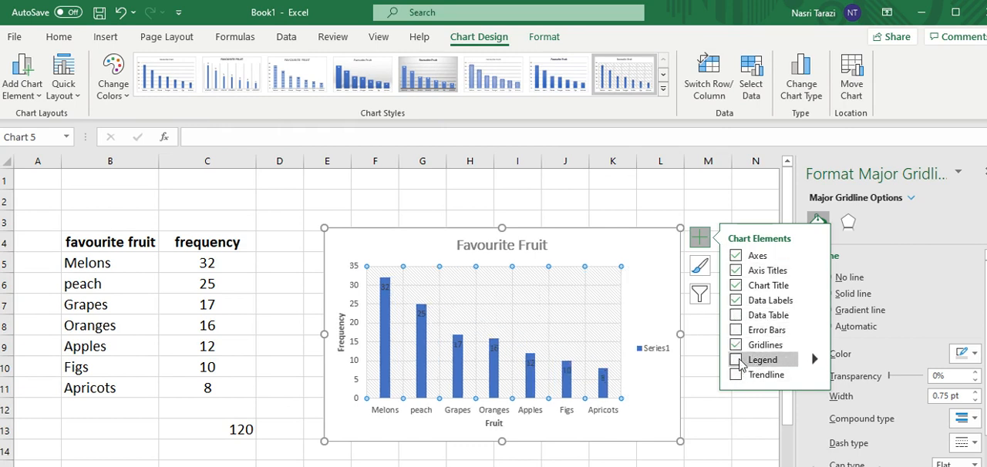
click(738, 360)
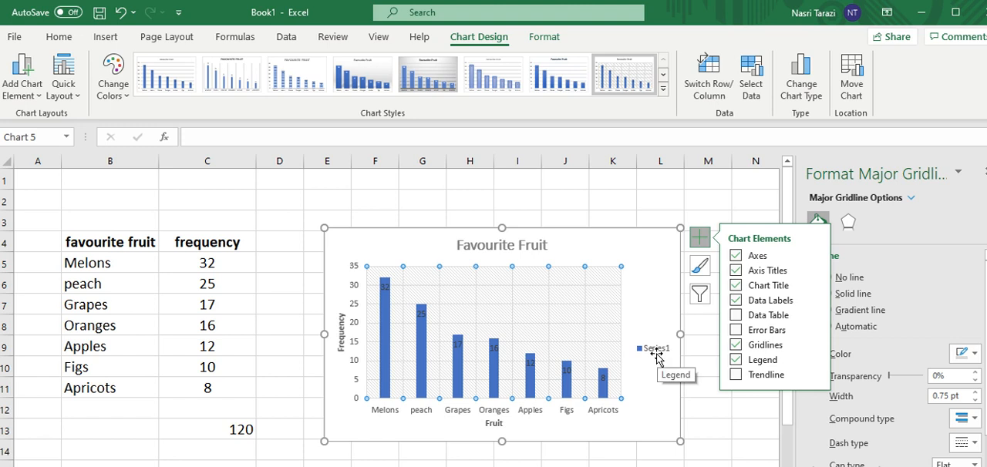
click(736, 360)
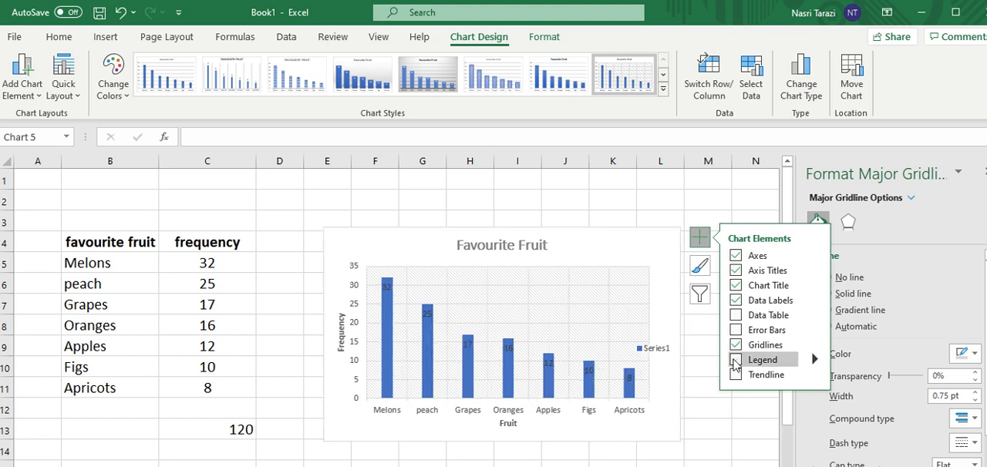
Close the gridline formatting pane and delete the column chart from the sheet.
mouse_move(523, 362)
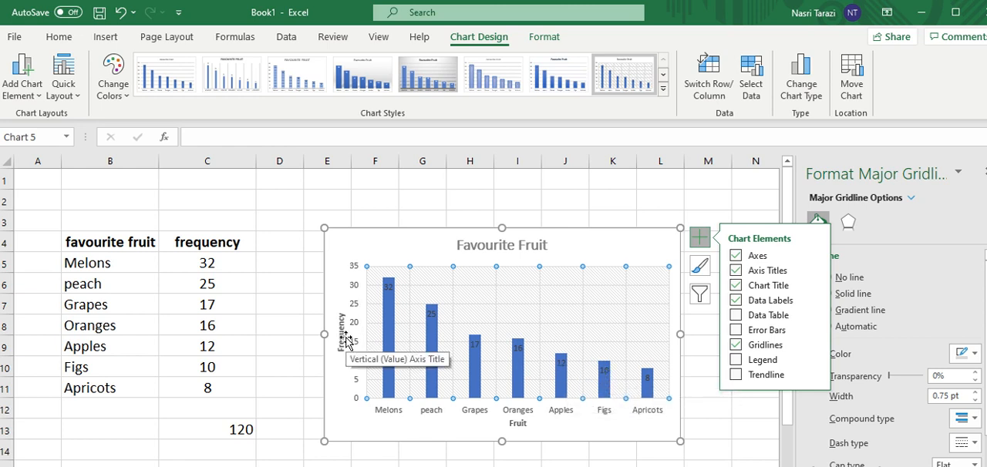
click(701, 200)
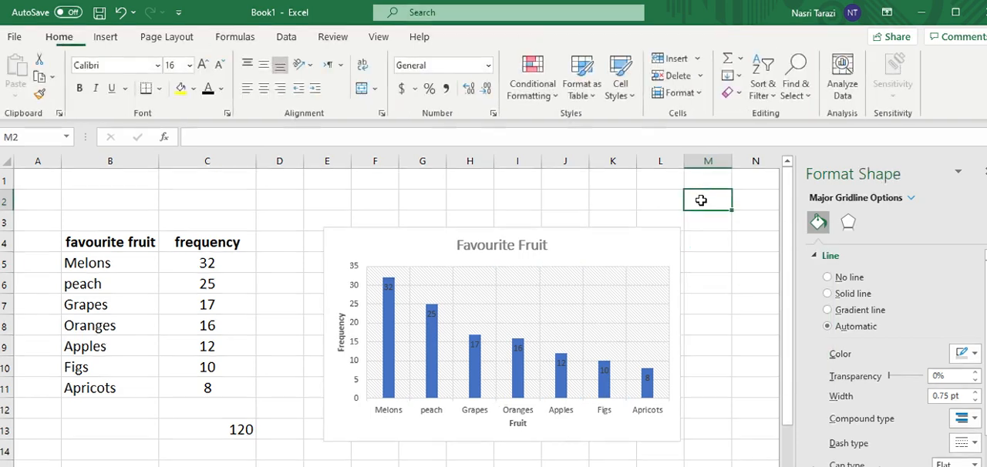
click(982, 172)
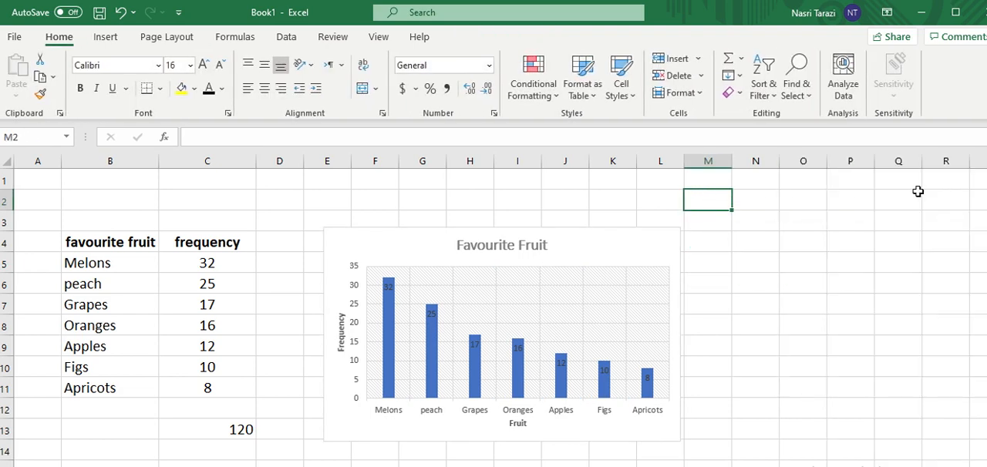
click(633, 247)
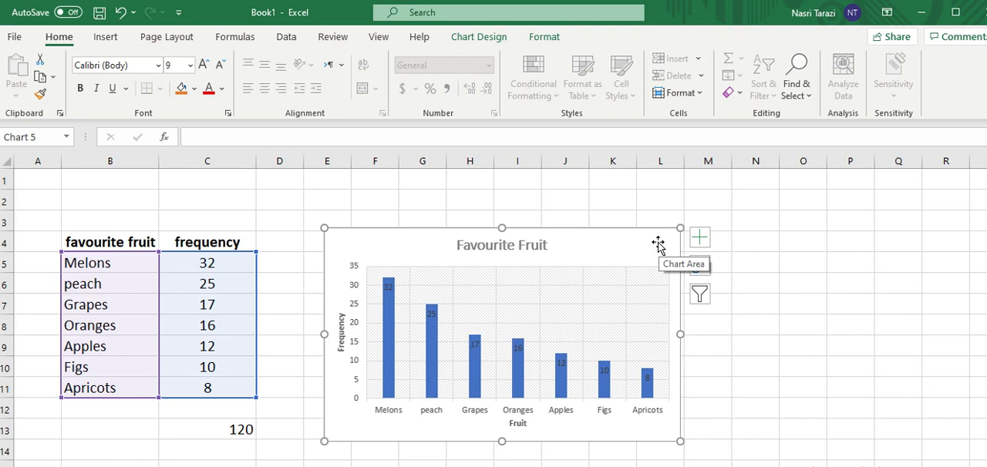
key(Delete)
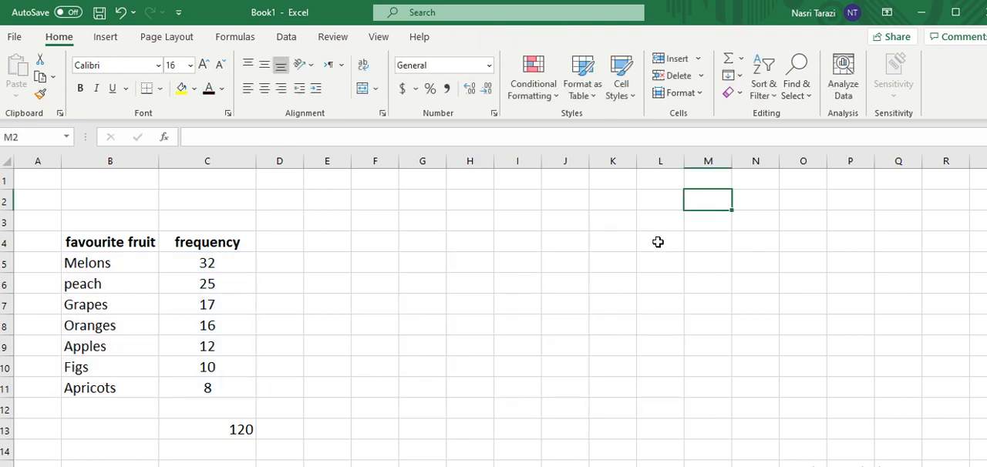
Insert a 2-D pie chart from the fruit names and frequencies in B5:C11.
drag(103, 264, 191, 387)
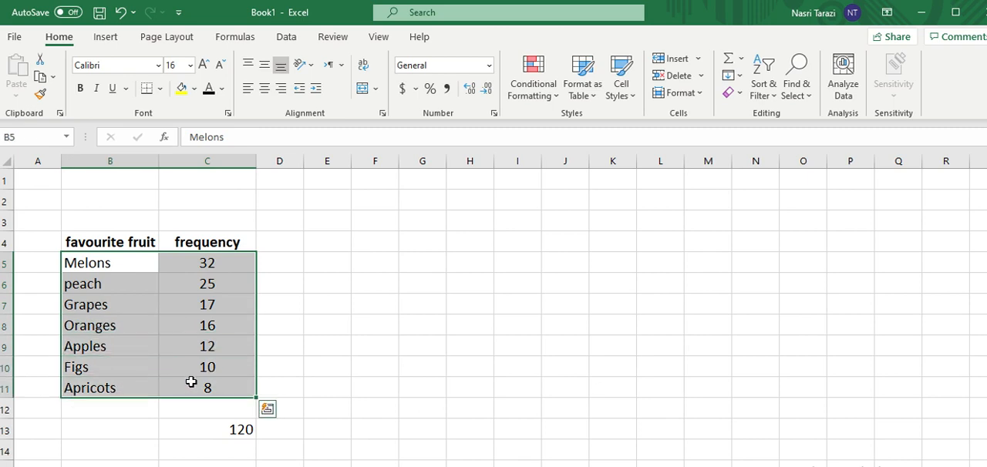
click(105, 39)
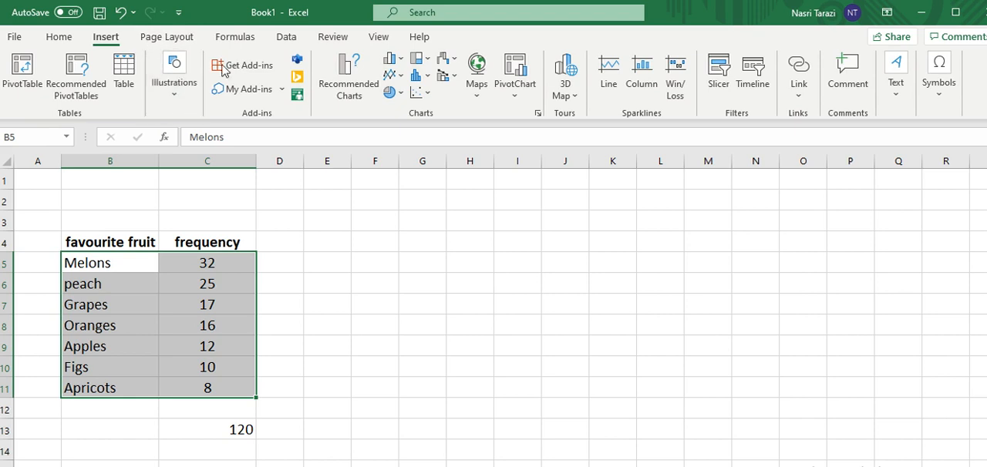
click(399, 94)
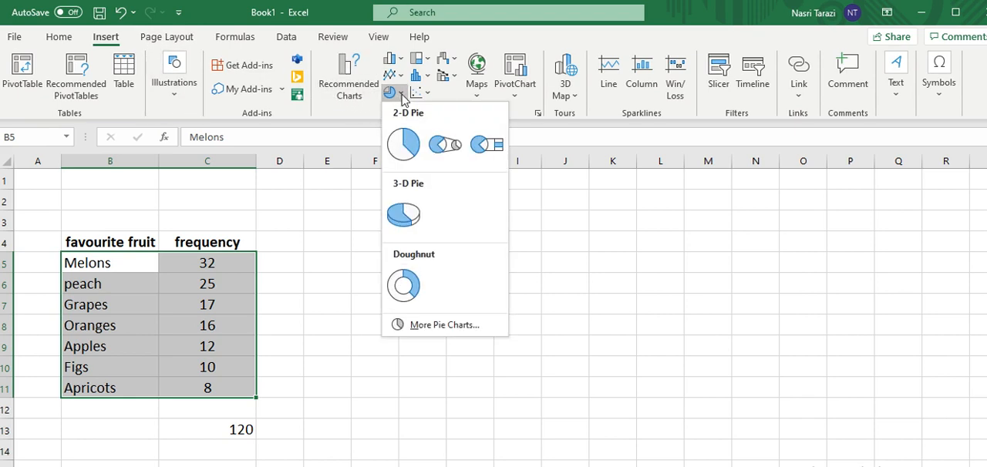
click(403, 146)
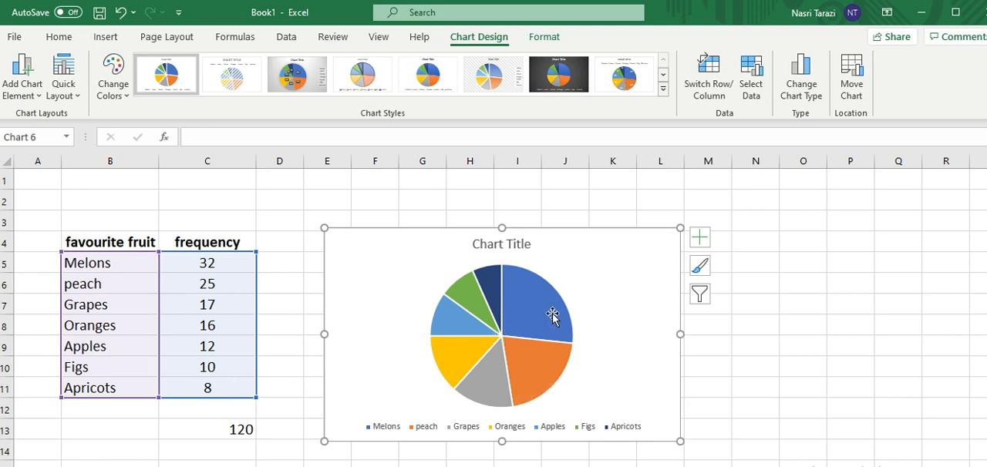
Add data labels to the slices of the pie chart.
mouse_move(537, 318)
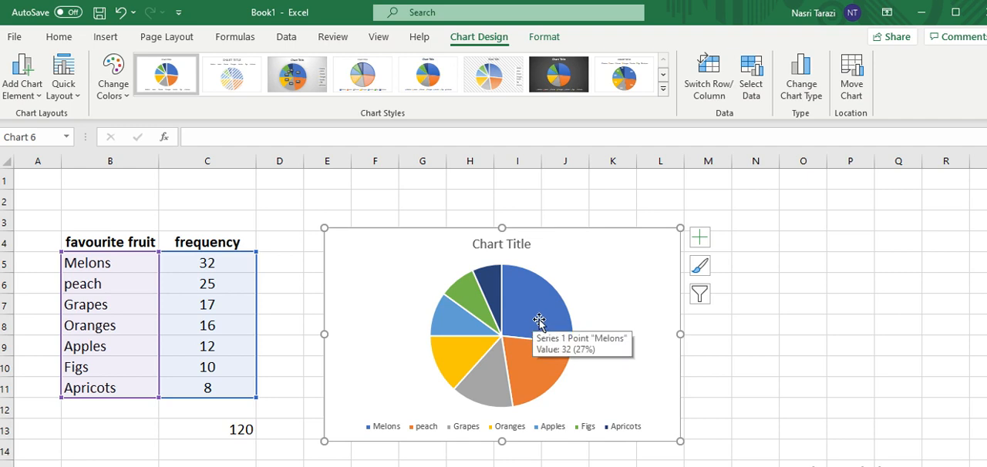
click(700, 241)
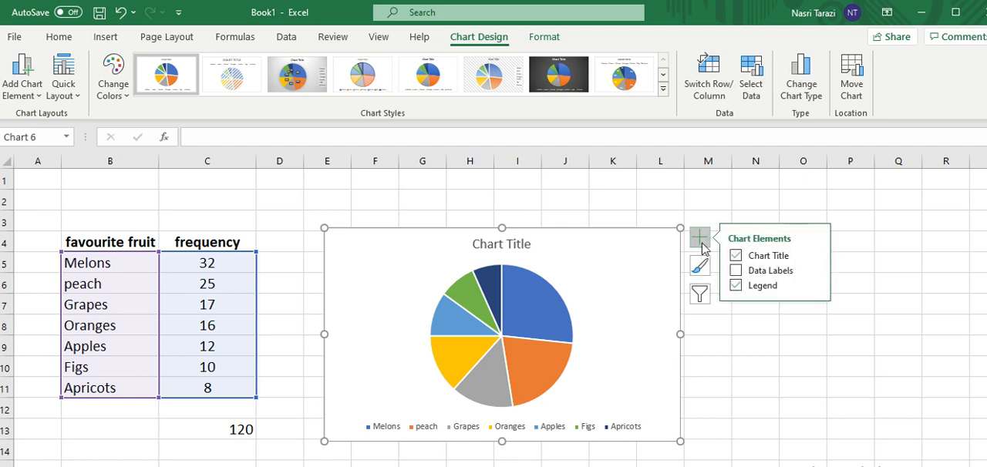
click(737, 270)
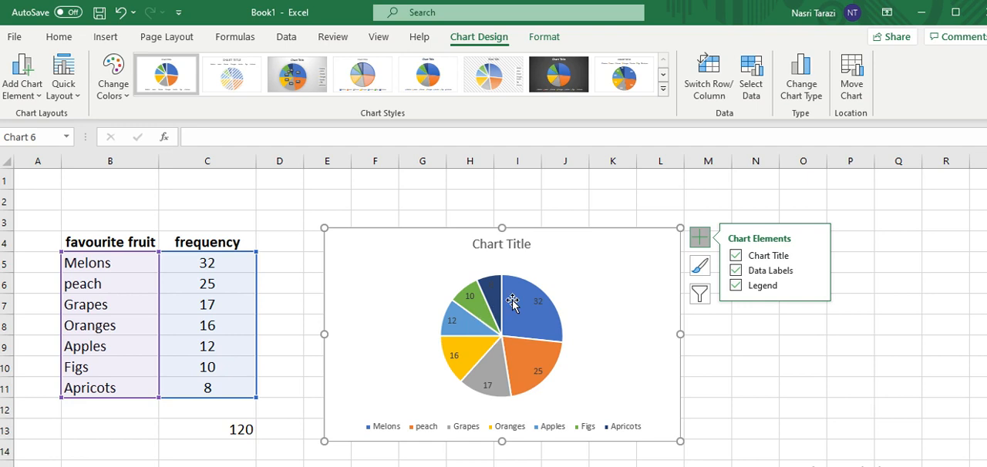
click(700, 241)
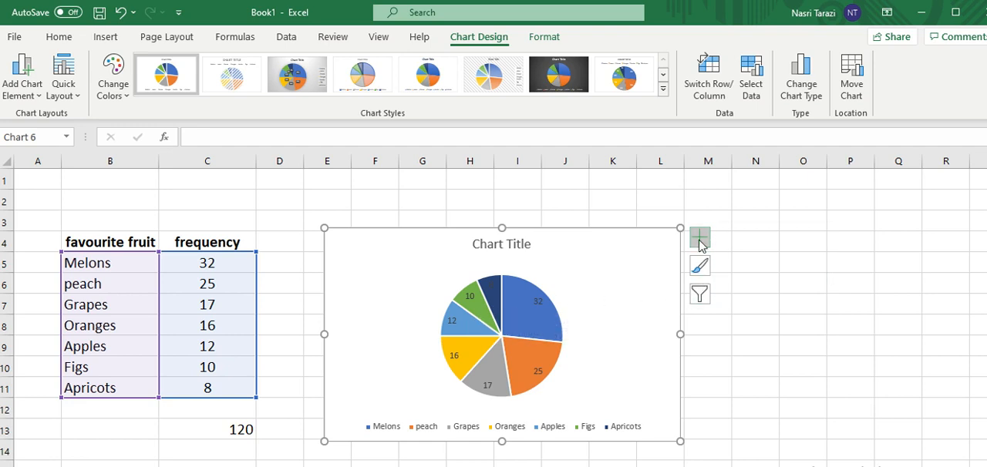
Apply the white-background pie chart style with the legend above the pie and value and percentage labels on the slices.
click(700, 242)
click(699, 269)
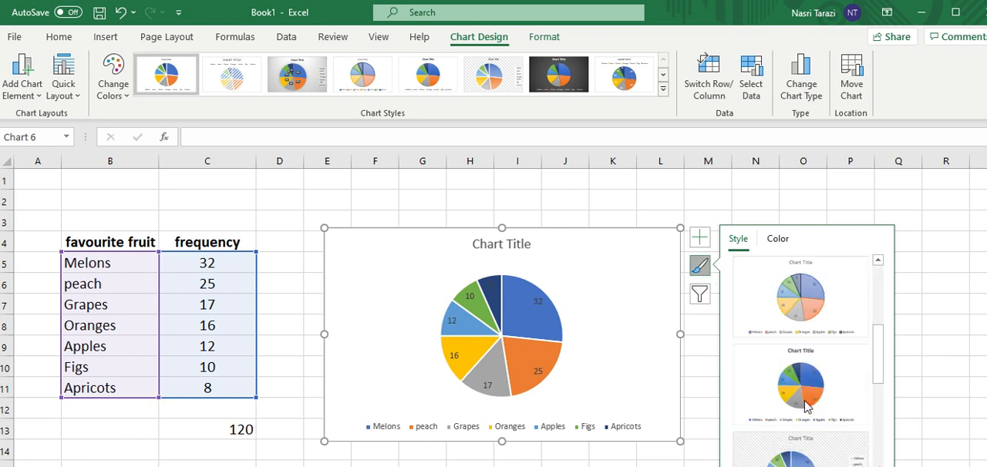
scroll(807, 404, down, 5)
click(807, 403)
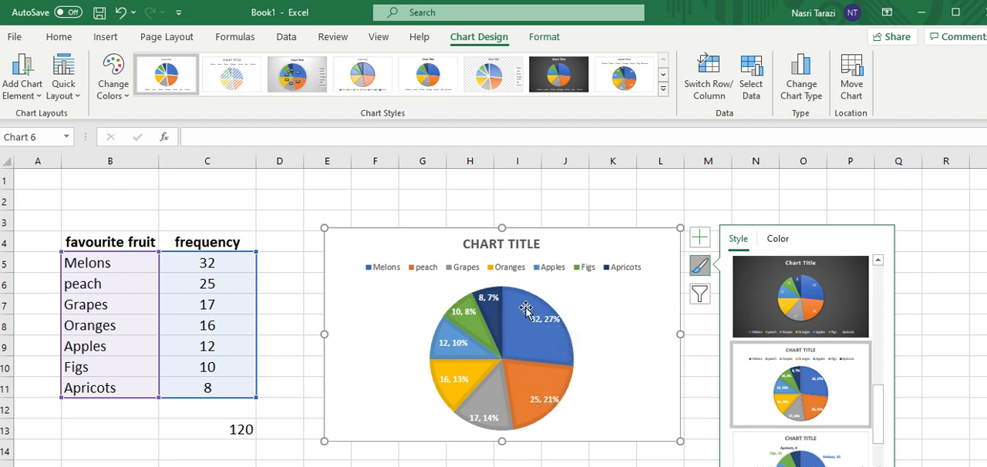
mouse_move(539, 328)
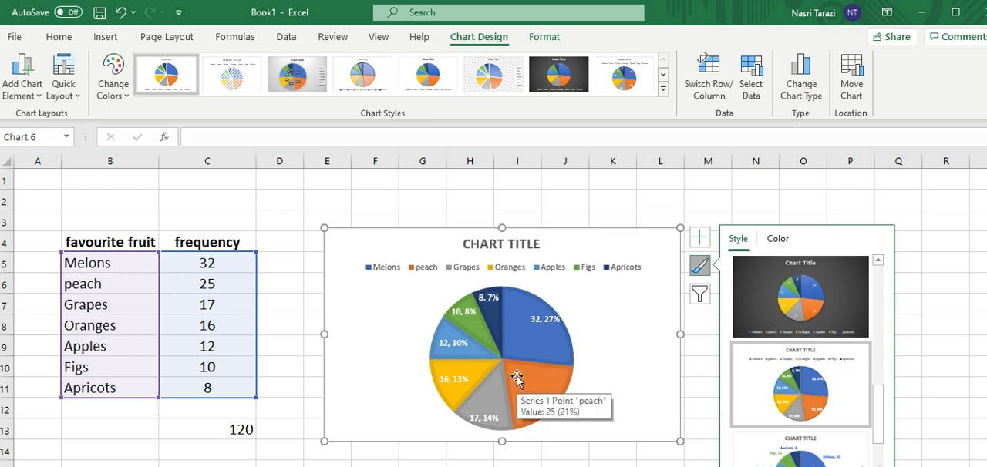
Apply the pie chart style with a solid blue background, white slices and name, value and percentage labels.
scroll(787, 401, down, 1)
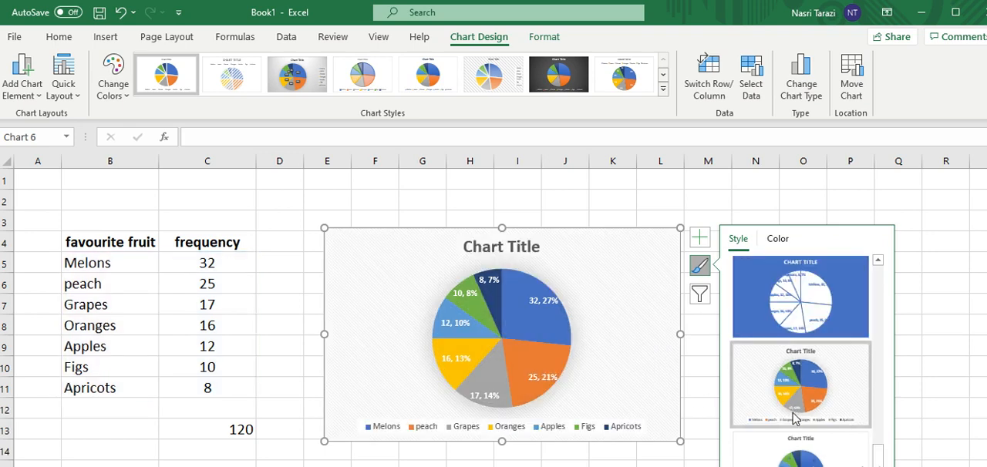
click(799, 307)
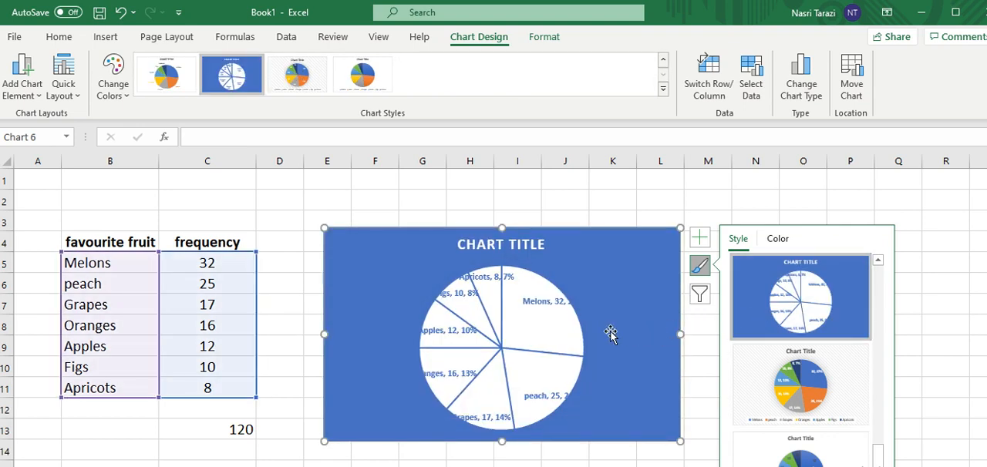
Open the color palette choices for the pie chart.
click(776, 241)
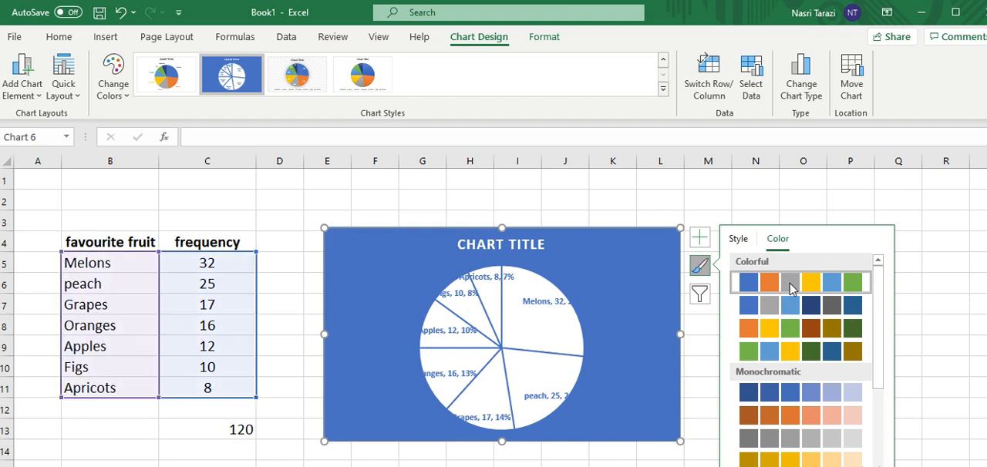